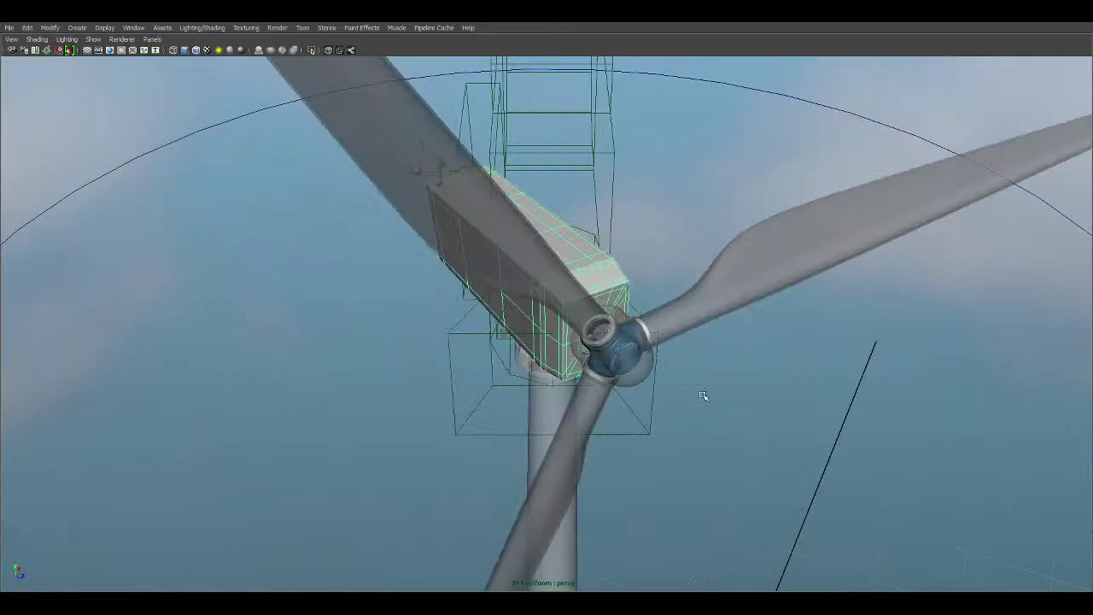
Examine the turbine's translucent blades, hub and nacelle from several angles in the enlarged viewport.
key("ctrl+space")
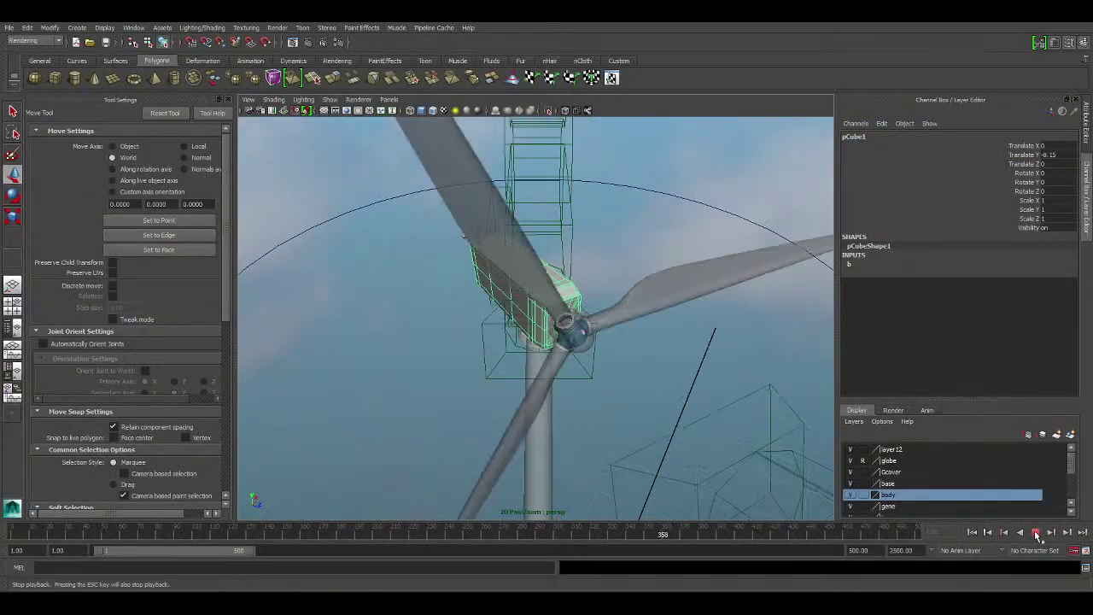
key("ctrl+space")
right_click_drag(885, 416, 768, 418, "alt")
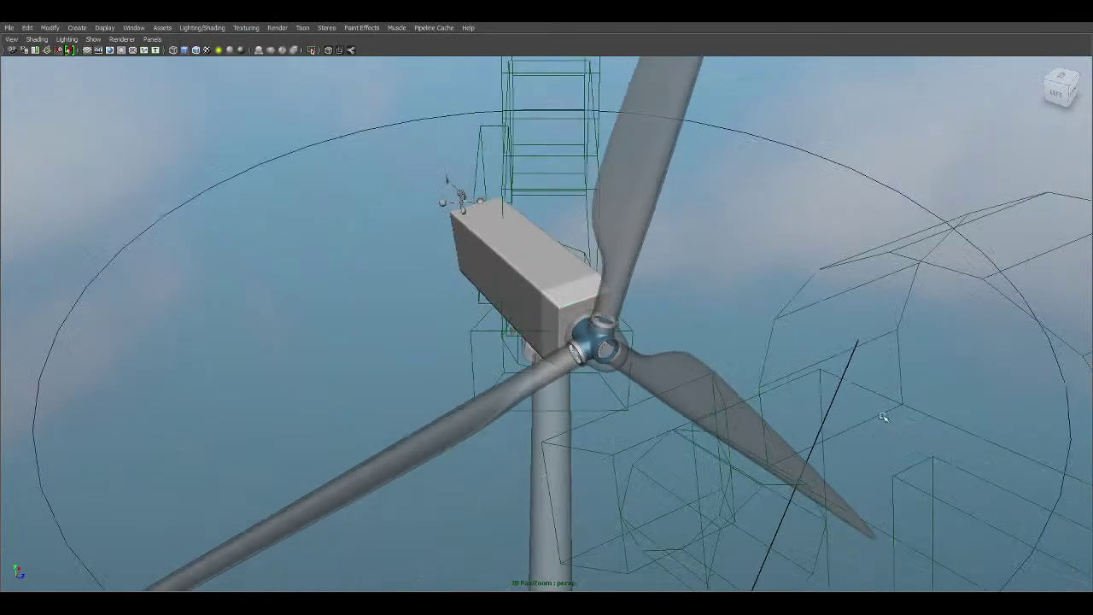
left_click_drag(768, 418, 752, 395, "alt")
left_click_drag(617, 289, 508, 296, "alt")
right_click_drag(508, 296, 526, 280, "alt")
left_click_drag(525, 280, 551, 277, "alt")
right_click_drag(551, 277, 517, 275, "alt")
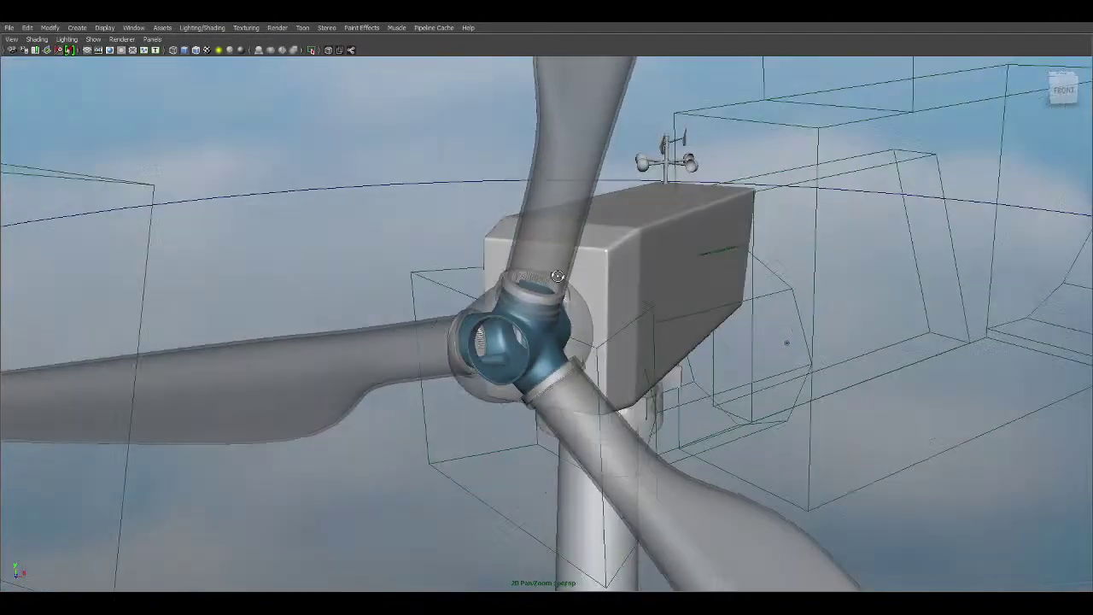
middle_click_drag(590, 256, 519, 317, "alt")
right_click_drag(675, 307, 625, 302, "alt")
middle_click_drag(626, 302, 615, 313, "alt")
right_click_drag(615, 313, 642, 239, "alt")
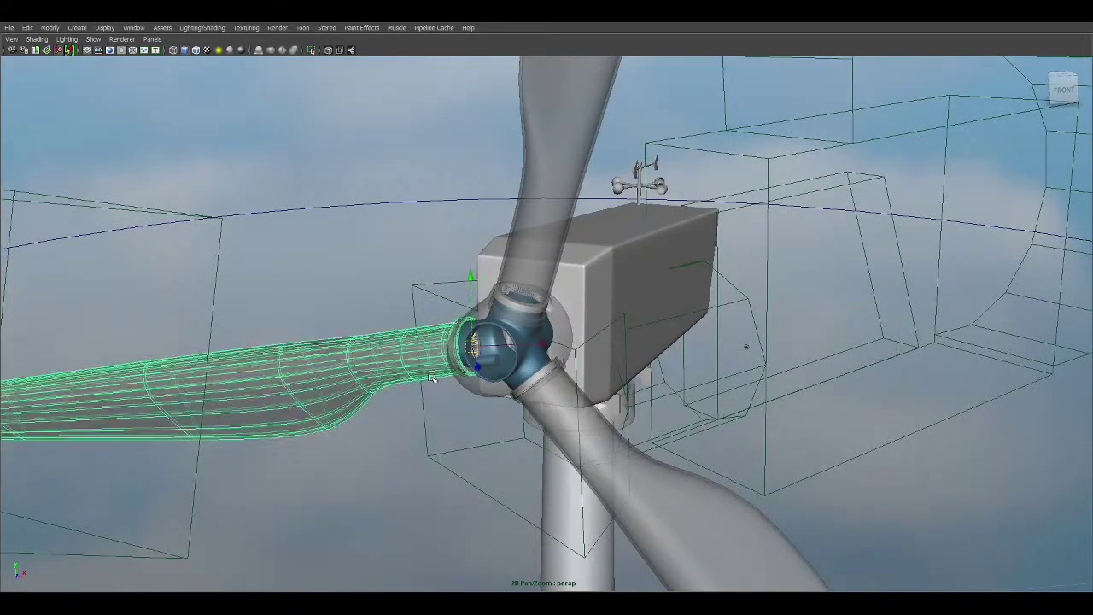
Make the blade material blinn8_blade_material fully opaque by reducing its transparency to black.
right_click_drag(615, 294, 660, 350, "alt")
right_click_drag(551, 350, 663, 339, "alt")
key("ctrl+space")
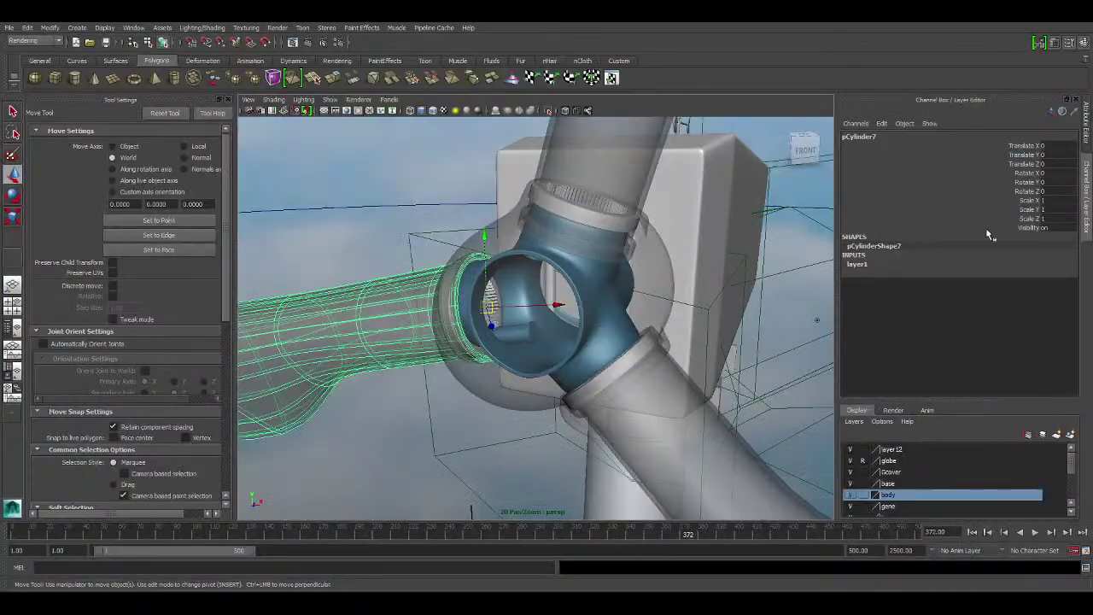
left_click(1089, 132)
left_click(1032, 134)
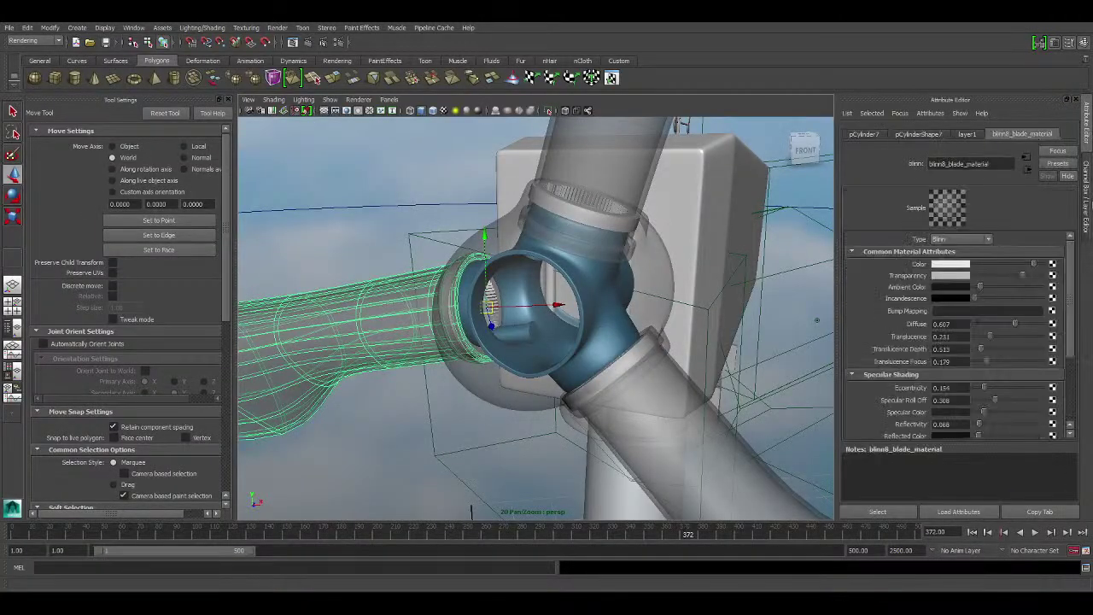
key("ctrl+space")
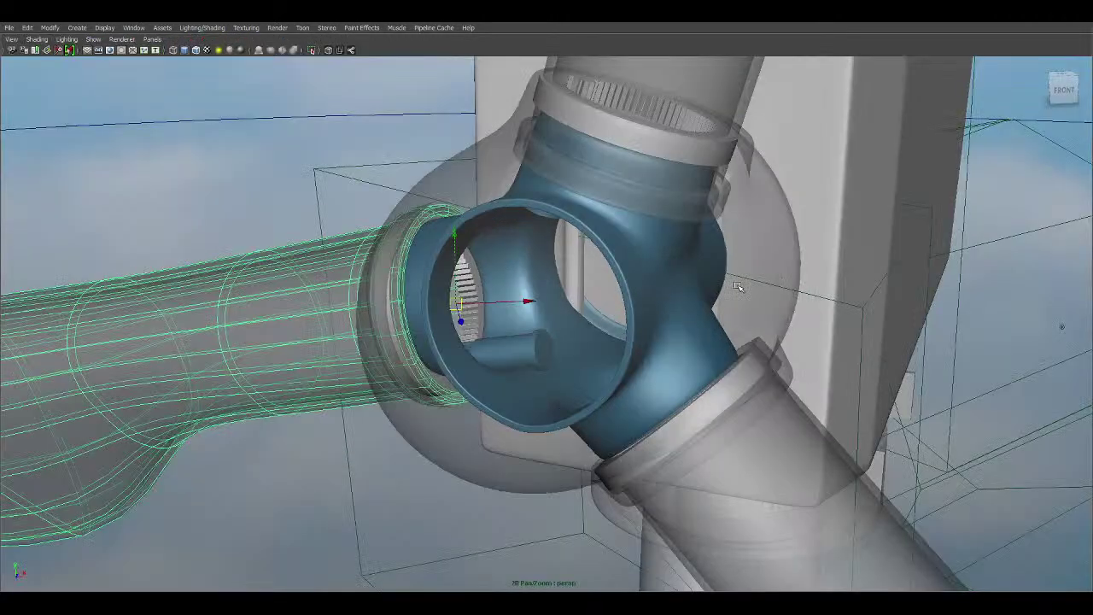
key("ctrl+space")
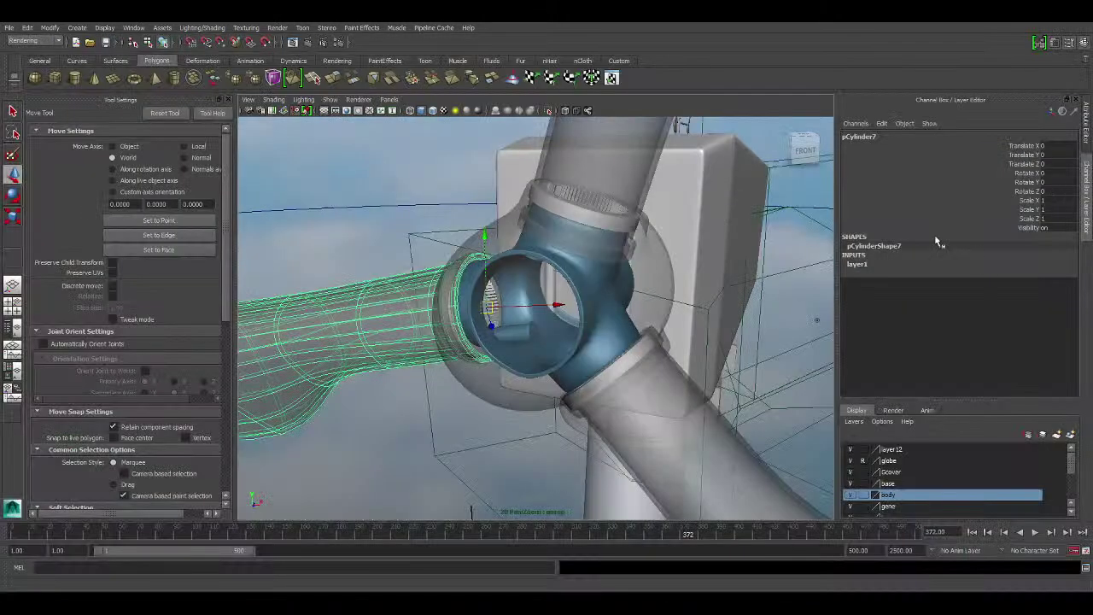
left_click(1088, 118)
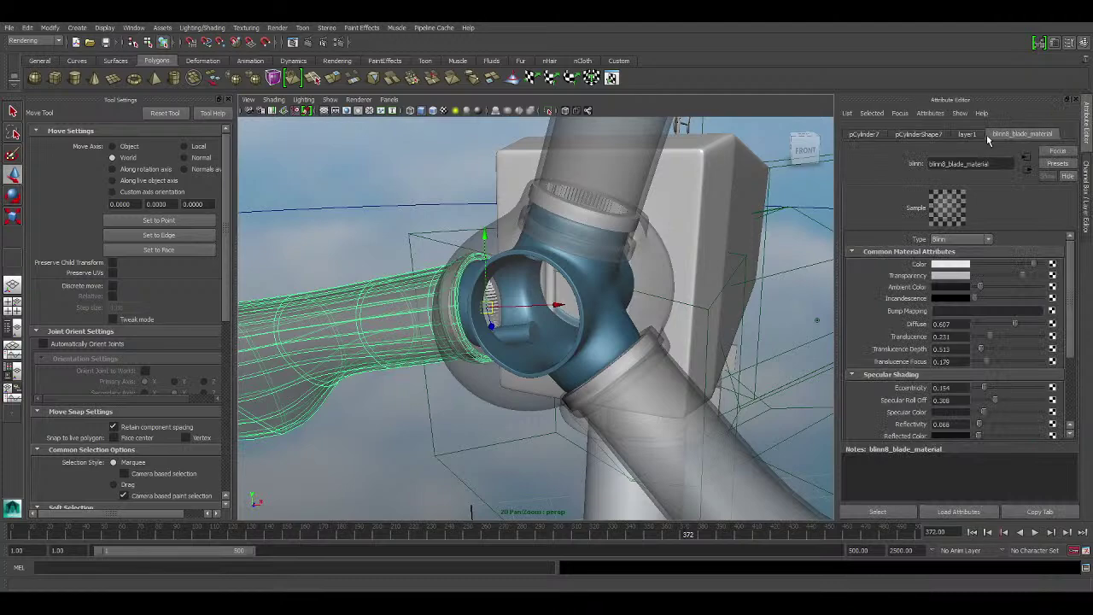
left_click_drag(1006, 281, 959, 281)
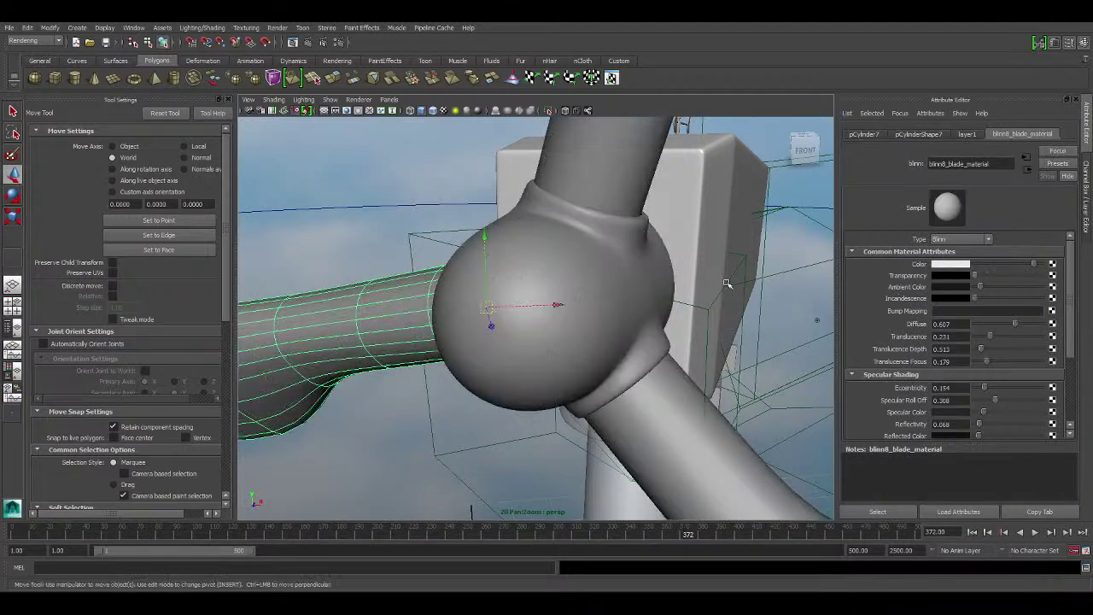
Examine the opaque rotor blades and hub cover at full-viewport size, from close up and from farther away.
key("ctrl+space")
scroll(741, 278, "down", 4)
scroll(752, 281, "up", 3)
middle_click_drag(768, 275, 715, 310, "alt")
left_click_drag(444, 280, 598, 287, "alt")
scroll(657, 296, "down", 3)
left_click_drag(504, 271, 444, 278, "alt")
middle_click_drag(385, 287, 591, 217, "alt")
scroll(596, 239, "down", 3)
scroll(649, 244, "down", 4)
middle_click_drag(709, 249, 673, 291, "alt")
left_click_drag(673, 290, 268, 216, "alt")
scroll(867, 313, "down", 5)
scroll(542, 255, "up", 8)
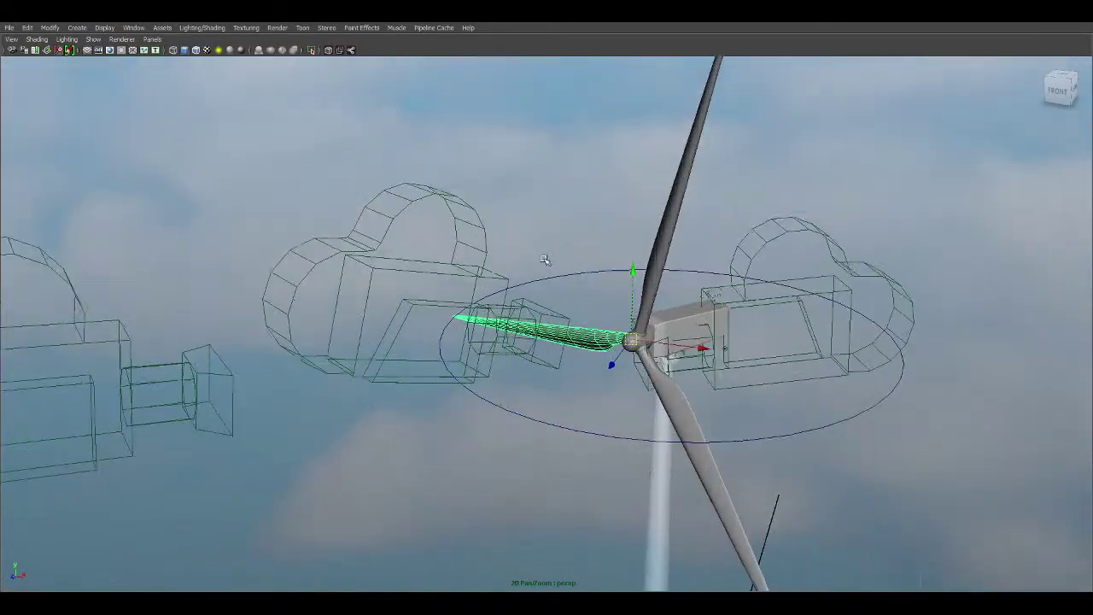
middle_click_drag(550, 262, 538, 313, "alt")
left_click_drag(538, 313, 469, 294, "alt")
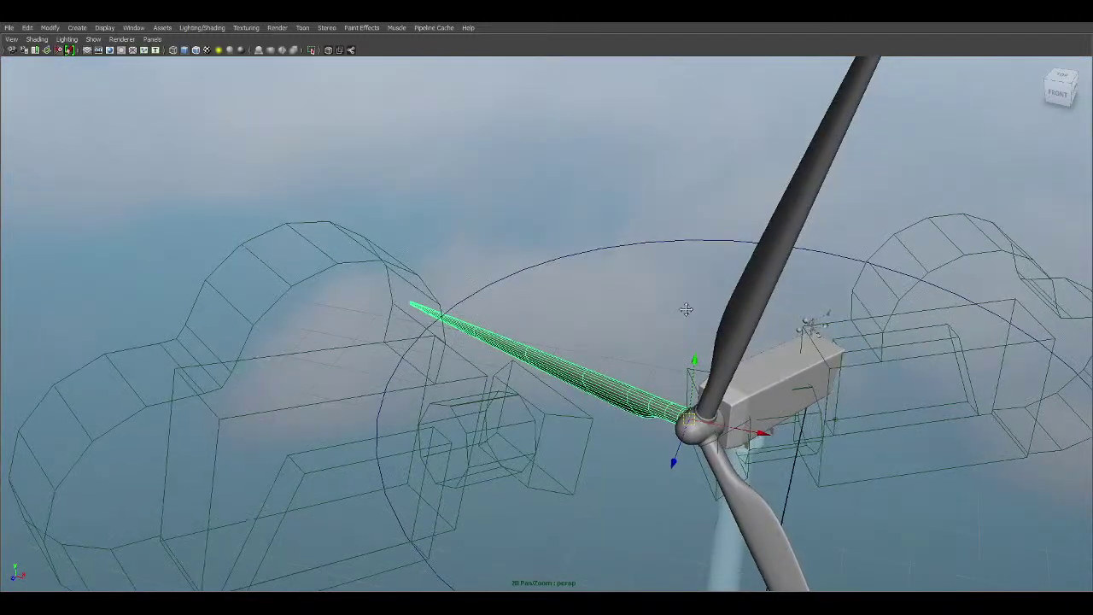
middle_click_drag(664, 311, 379, 200, "alt")
right_click_drag(378, 200, 402, 275, "alt")
middle_click_drag(402, 274, 557, 300, "alt")
left_click_drag(229, 66, 362, 162, "alt")
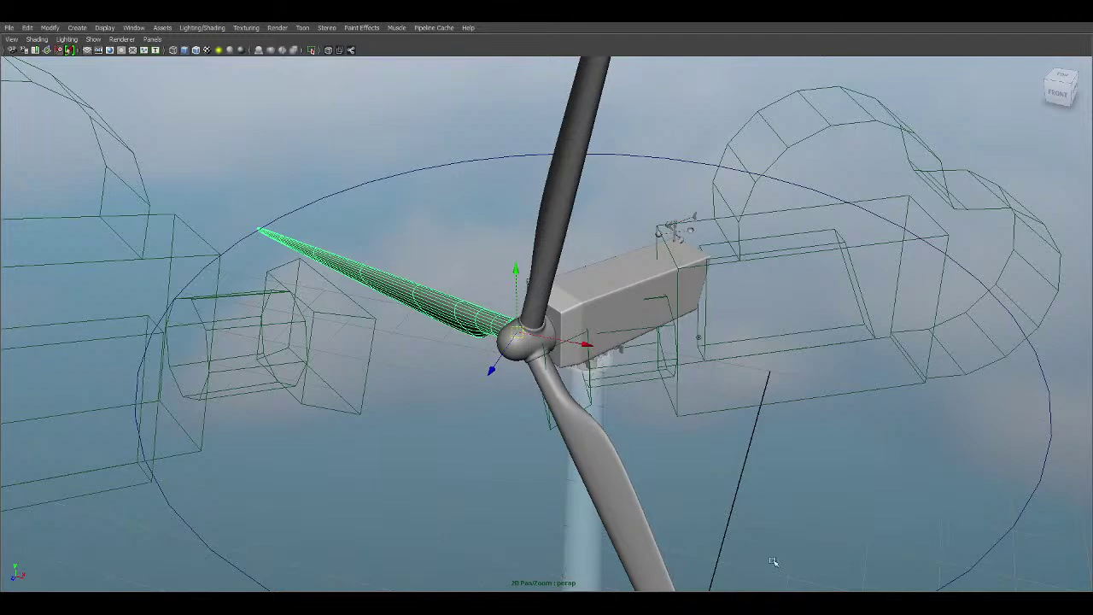
Inspect the turbine head from both sides, covering the hub cover, nacelle, anemometer and tower top.
right_click_drag(687, 397, 678, 416, "alt")
left_click_drag(678, 416, 662, 354, "alt")
right_click_drag(598, 401, 639, 428, "alt")
middle_click_drag(639, 428, 626, 445, "alt")
left_click_drag(628, 446, 510, 493, "alt")
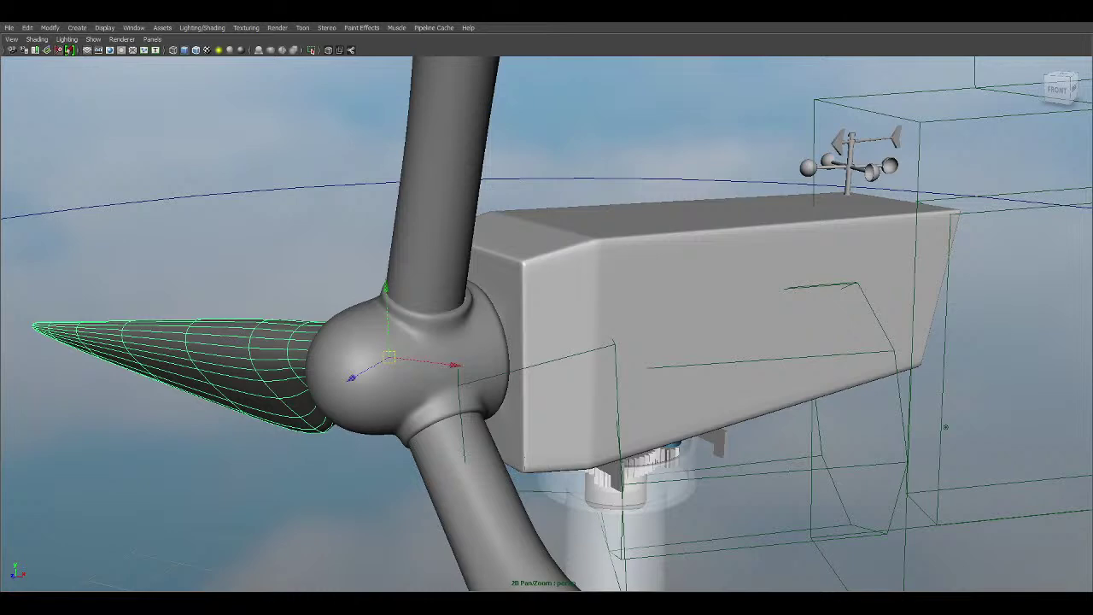
left_click_drag(565, 365, 410, 453, "alt")
right_click_drag(342, 432, 433, 434, "alt")
left_click_drag(432, 434, 533, 468, "alt")
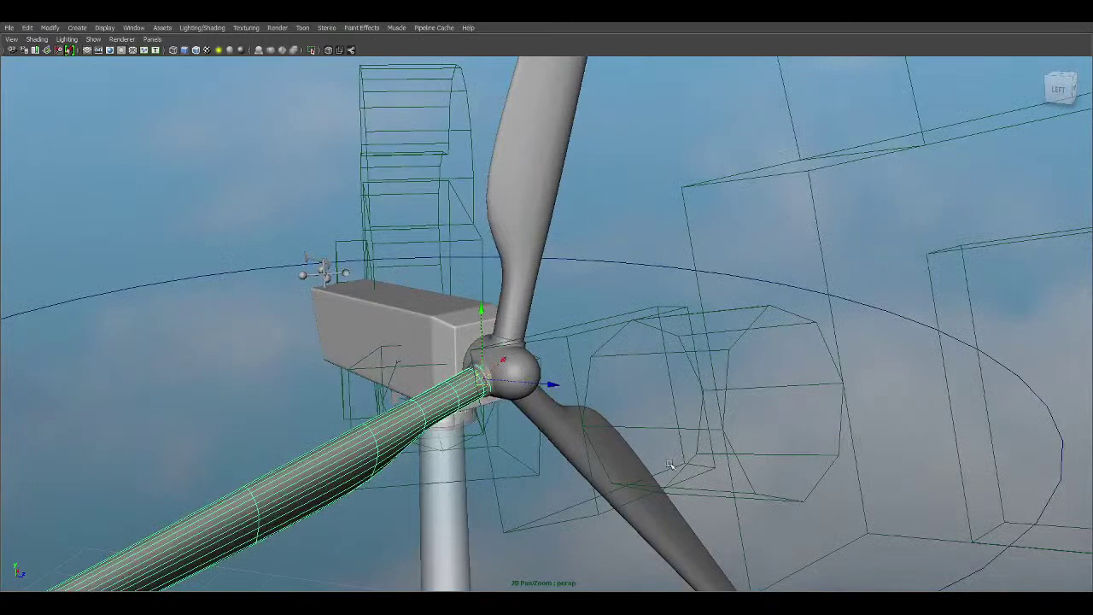
left_click_drag(686, 461, 699, 359, "alt")
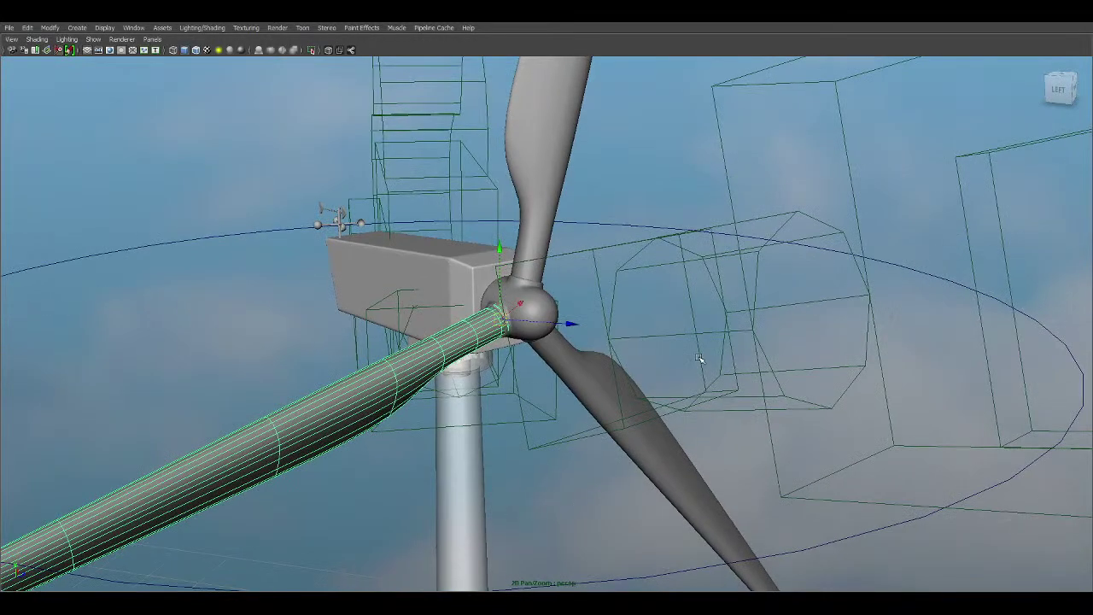
scroll(596, 275, "up", 3)
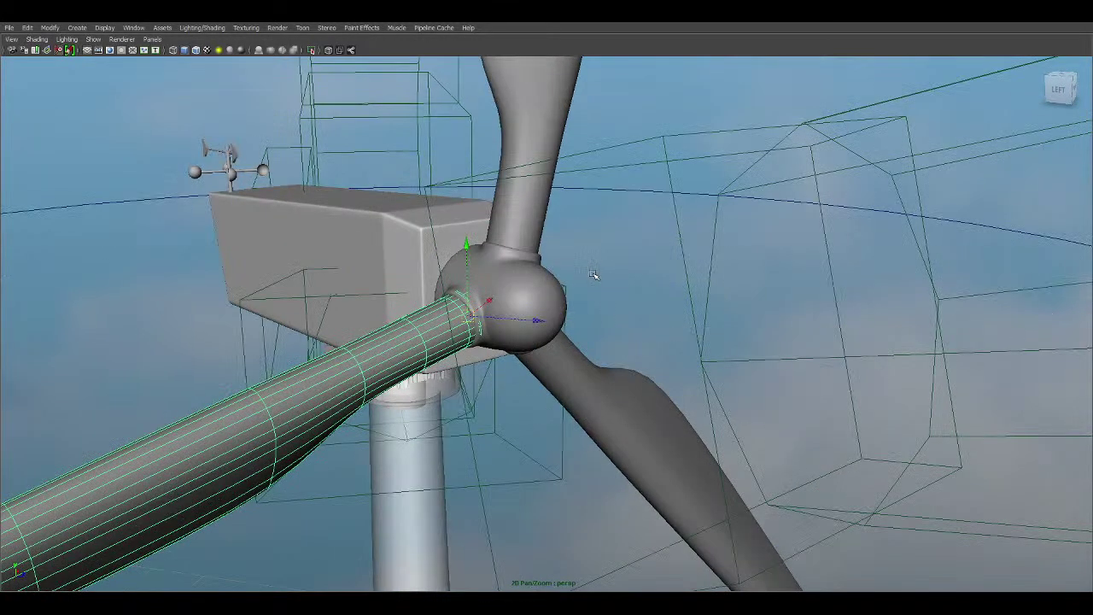
middle_click_drag(556, 299, 555, 332, "alt")
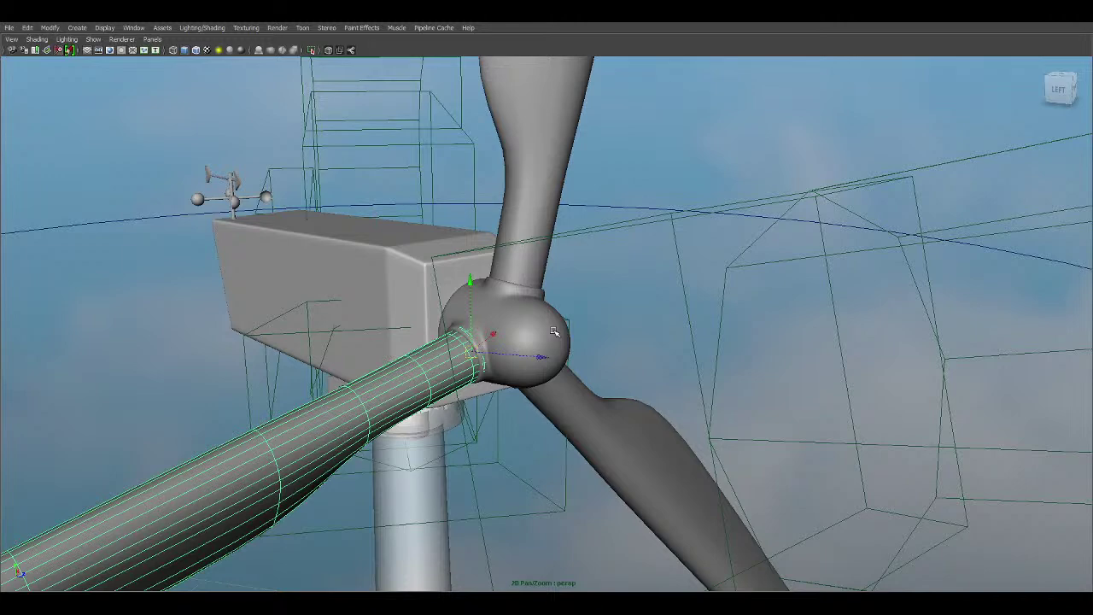
left_click_drag(555, 331, 589, 339, "alt")
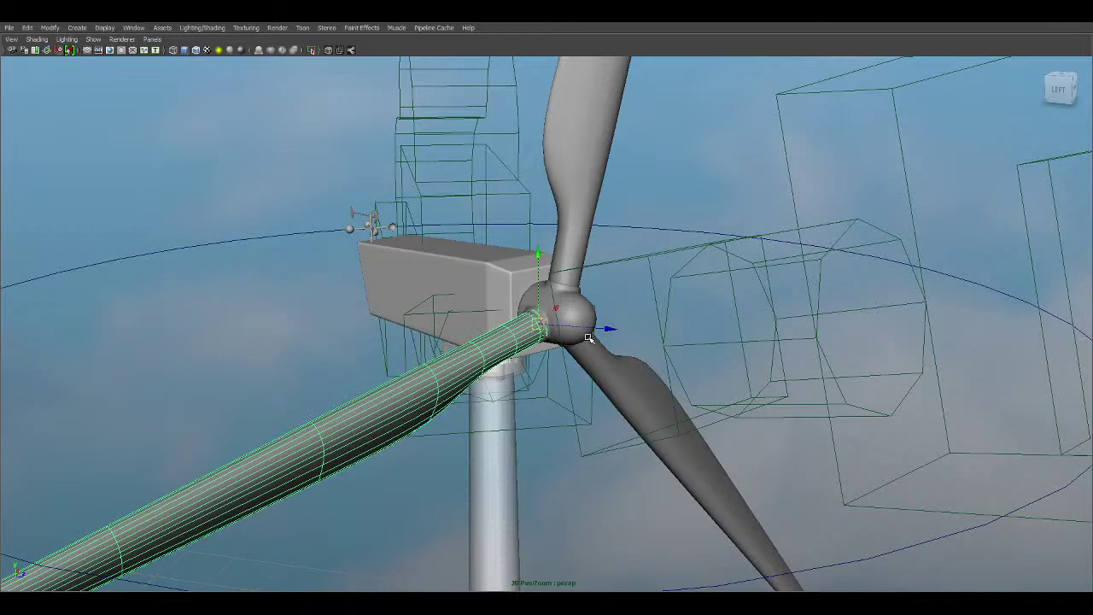
scroll(589, 338, "up", 2)
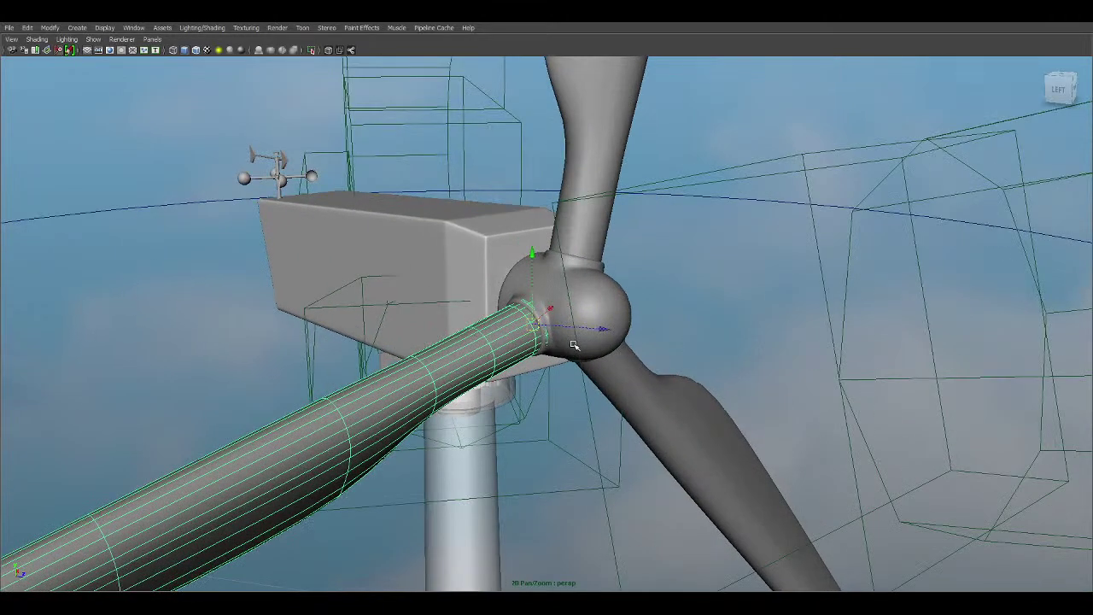
left_click_drag(609, 345, 595, 378, "alt")
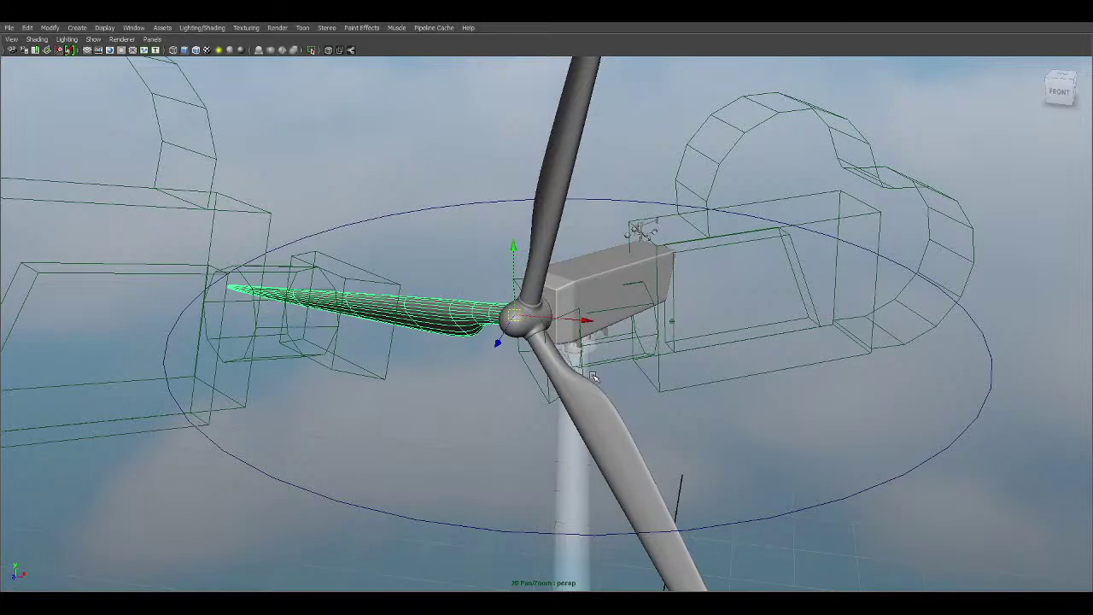
right_click_drag(593, 376, 627, 427, "alt")
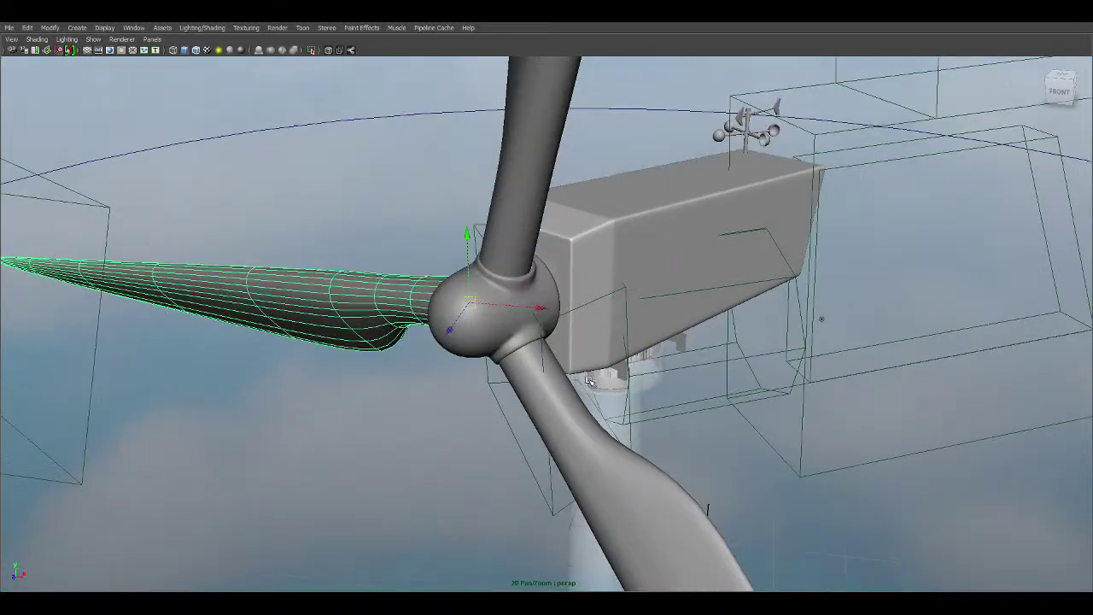
middle_click_drag(628, 427, 602, 469, "alt")
left_click_drag(583, 474, 589, 437, "alt")
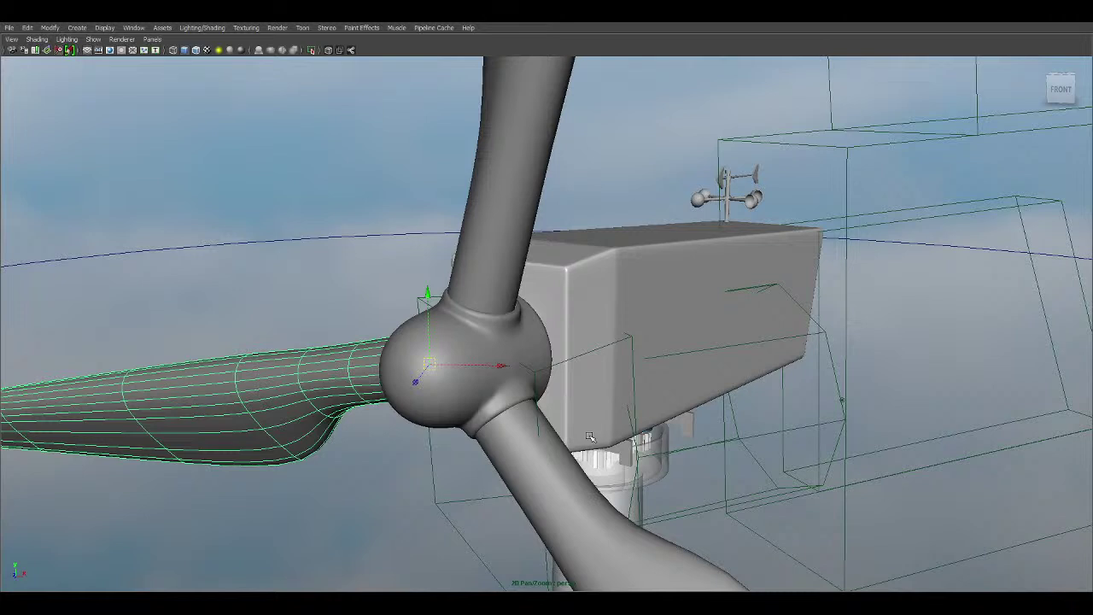
Inspect the joint between the hub cover and the nacelle's front at close range.
scroll(518, 363, "down", 4)
middle_click_drag(527, 453, 612, 374, "alt")
scroll(553, 416, "up", 3)
scroll(581, 446, "up", 3)
scroll(589, 436, "down", 3)
scroll(586, 440, "up", 4)
scroll(611, 373, "up", 1)
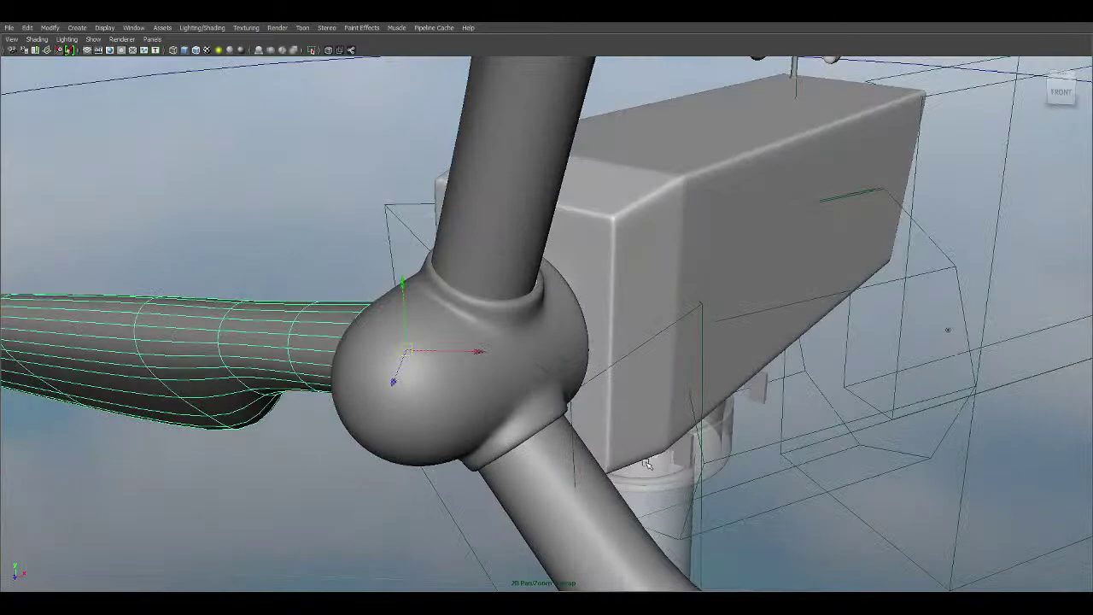
scroll(624, 421, "up", 3)
scroll(623, 421, "down", 4)
scroll(610, 427, "up", 2)
scroll(578, 427, "up", 3)
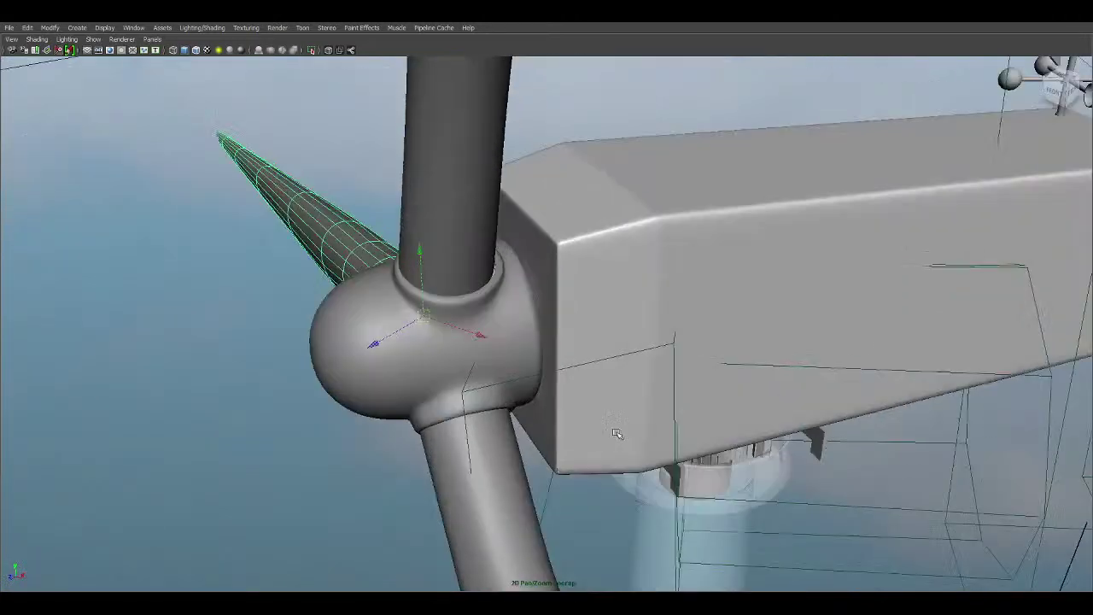
scroll(576, 415, "up", 3)
middle_click_drag(627, 467, 613, 505, "alt")
scroll(613, 505, "down", 4)
left_click_drag(448, 452, 646, 413, "alt")
scroll(647, 413, "up", 4)
left_click_drag(574, 481, 571, 497, "alt")
Select the nacelle housing and restore the full interface around the viewport.
left_click(344, 242)
scroll(547, 359, "down", 4)
left_click_drag(564, 358, 443, 390, "alt")
scroll(682, 383, "up", 4)
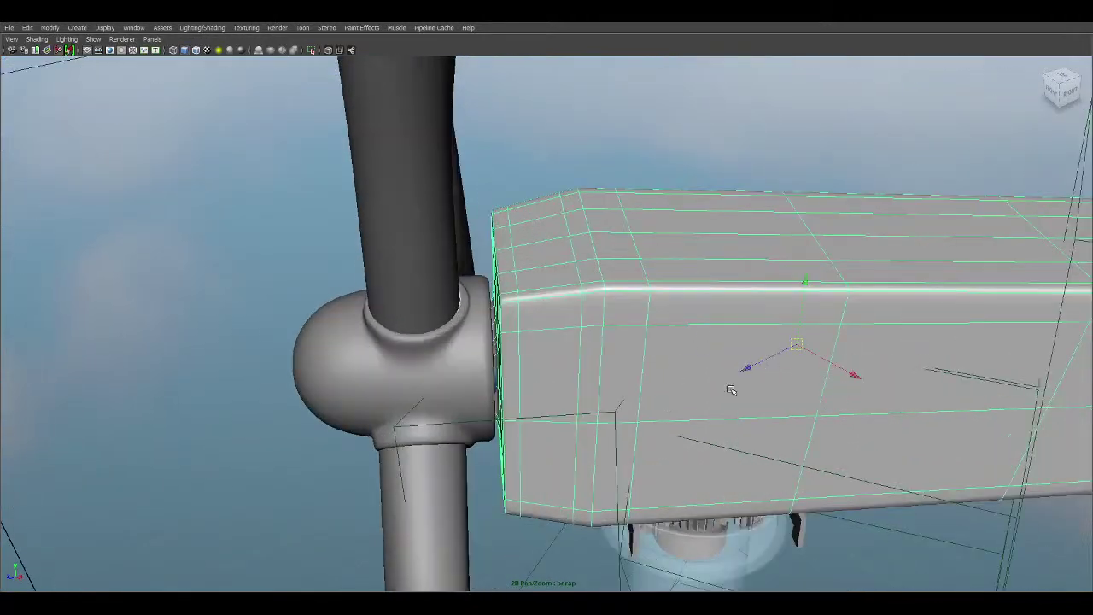
key("ctrl+space")
scroll(775, 369, "up", 8)
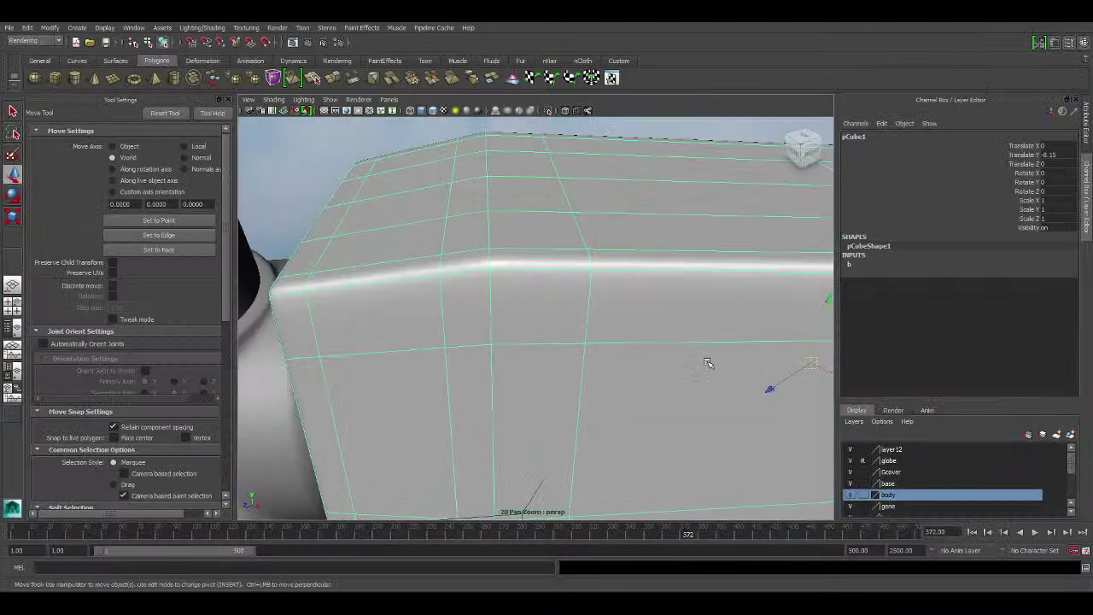
scroll(703, 364, "down", 9)
left_click_drag(698, 366, 727, 380, "alt")
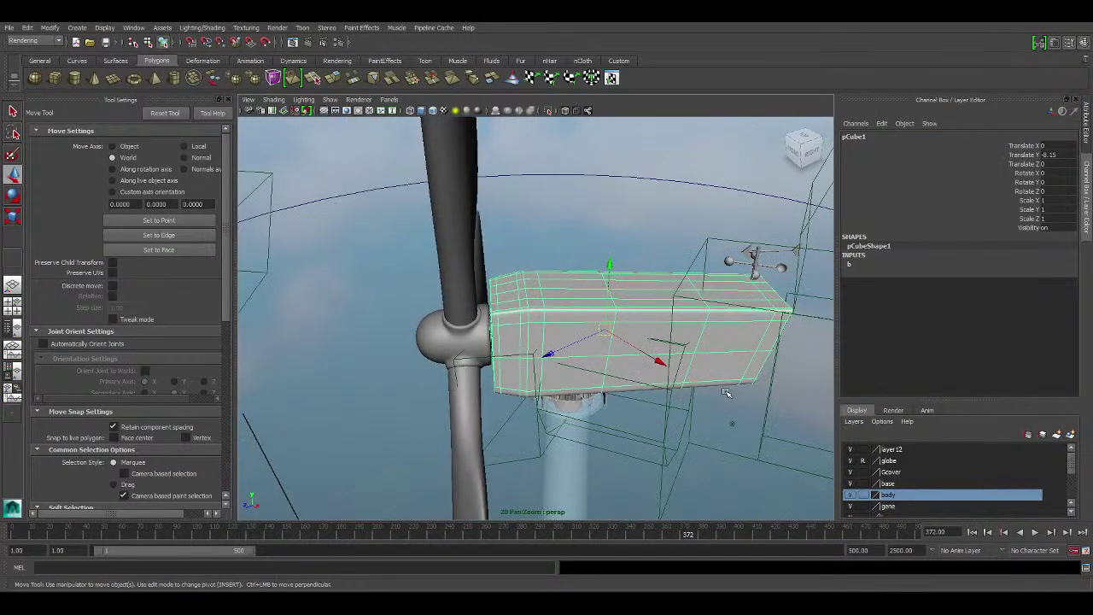
Toggle the visibility of the globe, base, body and gene display layers to check which parts they hold.
left_click(850, 461)
left_click(850, 460)
left_click(848, 486)
left_click(850, 495)
left_click(850, 496)
left_click(850, 510)
Raise the transparency of the nacelle's material blinn16_body_material until the housing is see-through.
scroll(741, 349, "up", 3)
left_click_drag(741, 349, 646, 333, "alt")
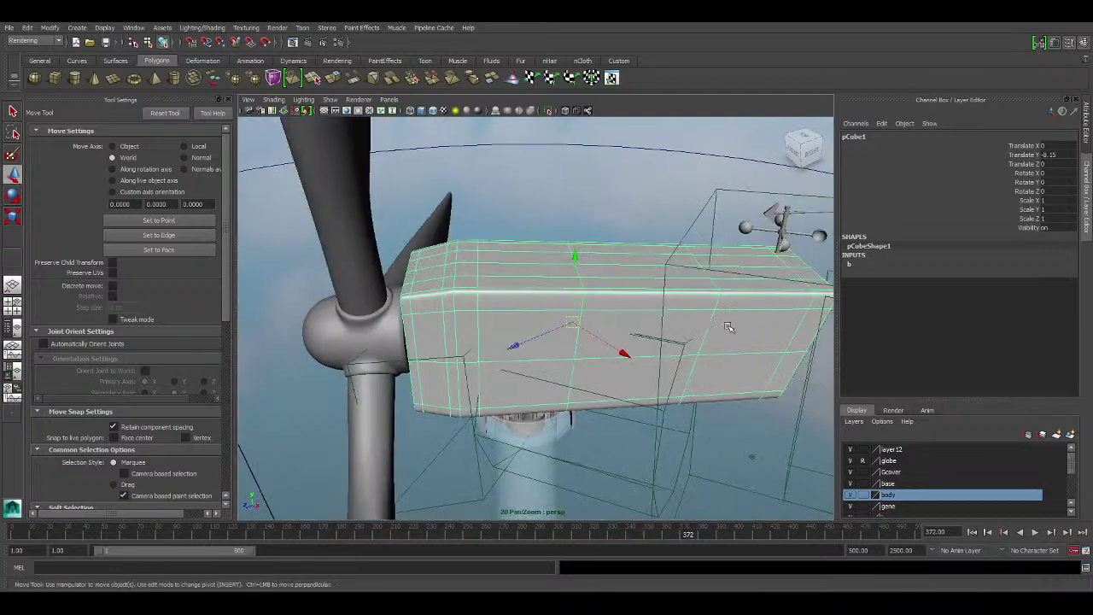
scroll(647, 332, "down", 2)
left_click(1085, 115)
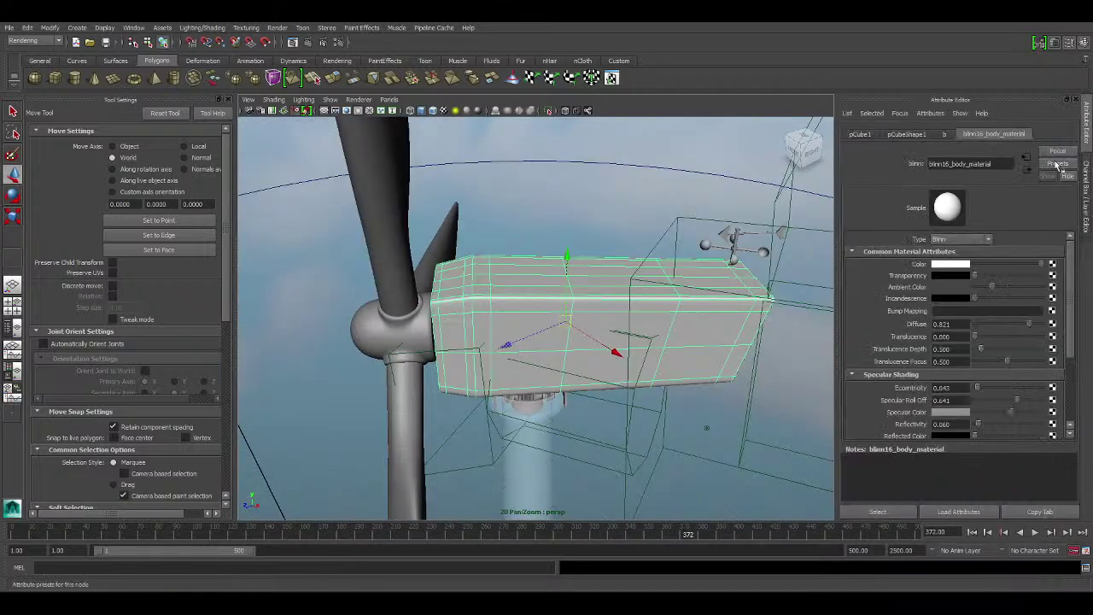
left_click_drag(989, 278, 1023, 275)
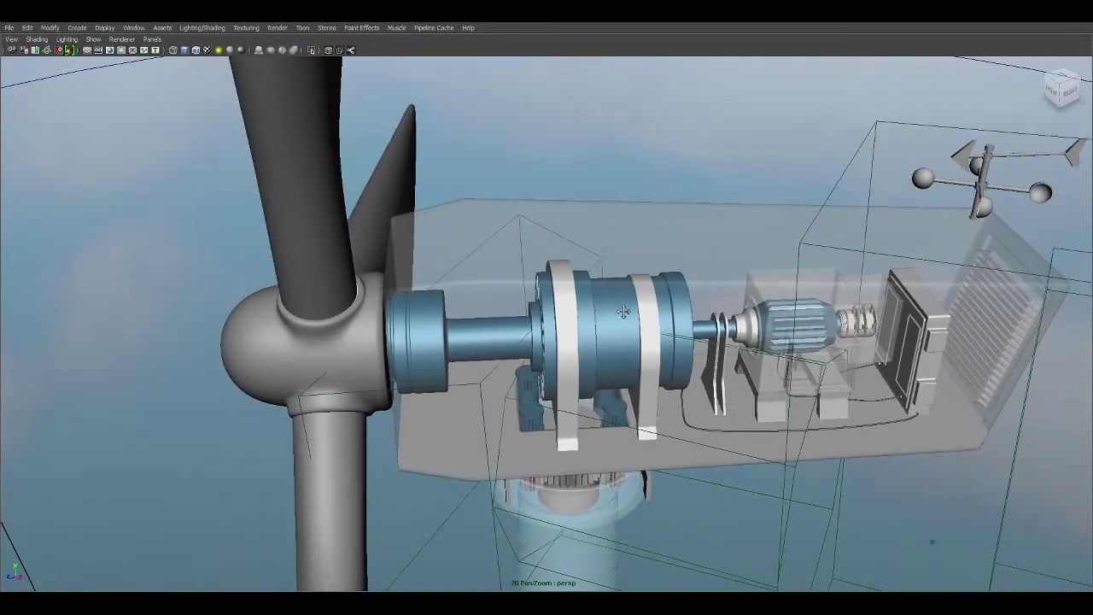
Raise the transparency of the upper blade's material blinn8_blade_material until it is see-through, and clear the selection.
left_click(258, 343)
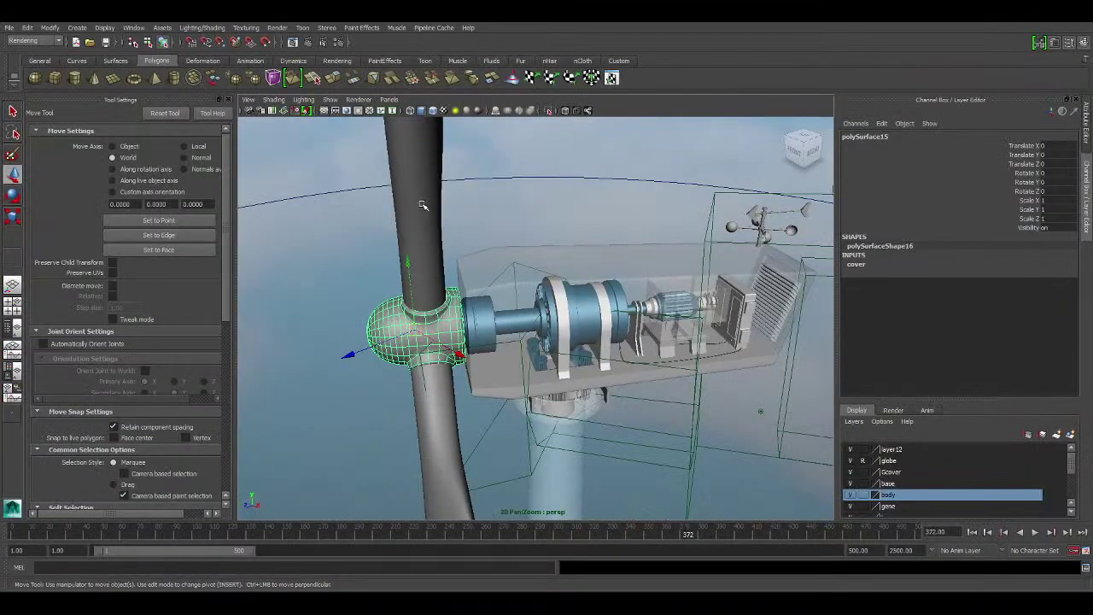
left_click(425, 205)
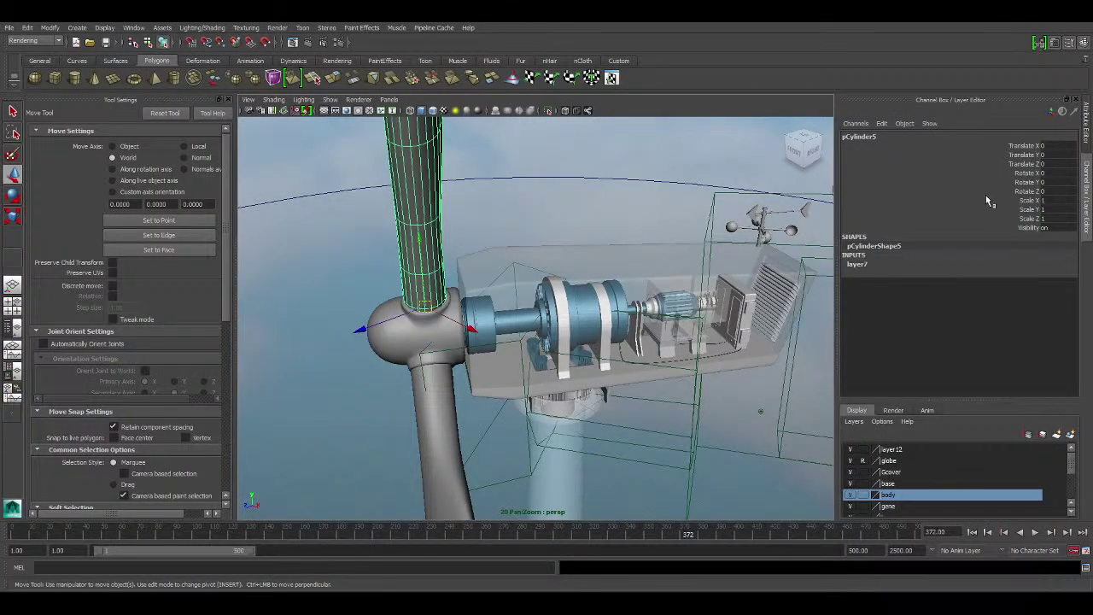
left_click(1087, 124)
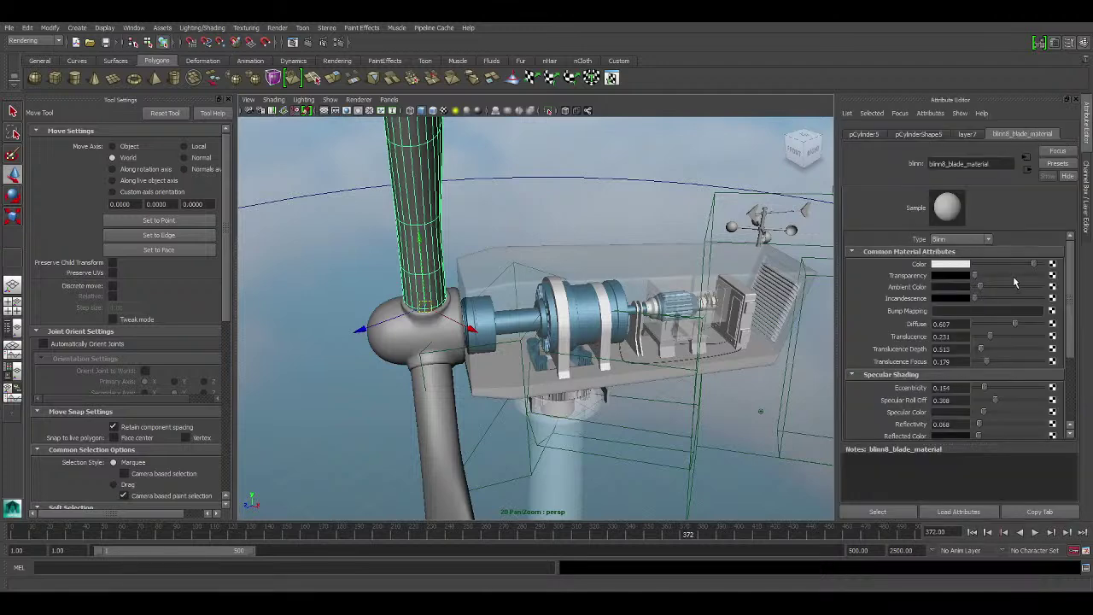
left_click(1013, 278)
left_click_drag(1029, 281, 1036, 282)
left_click(275, 241)
Enlarge the viewport and examine the exposed hub and drivetrain inside the nacelle from the front.
key("ctrl+space")
left_click_drag(475, 314, 373, 248, "alt")
right_click_drag(373, 248, 526, 319, "alt")
middle_click_drag(525, 319, 517, 401, "alt")
scroll(524, 369, "down", 3)
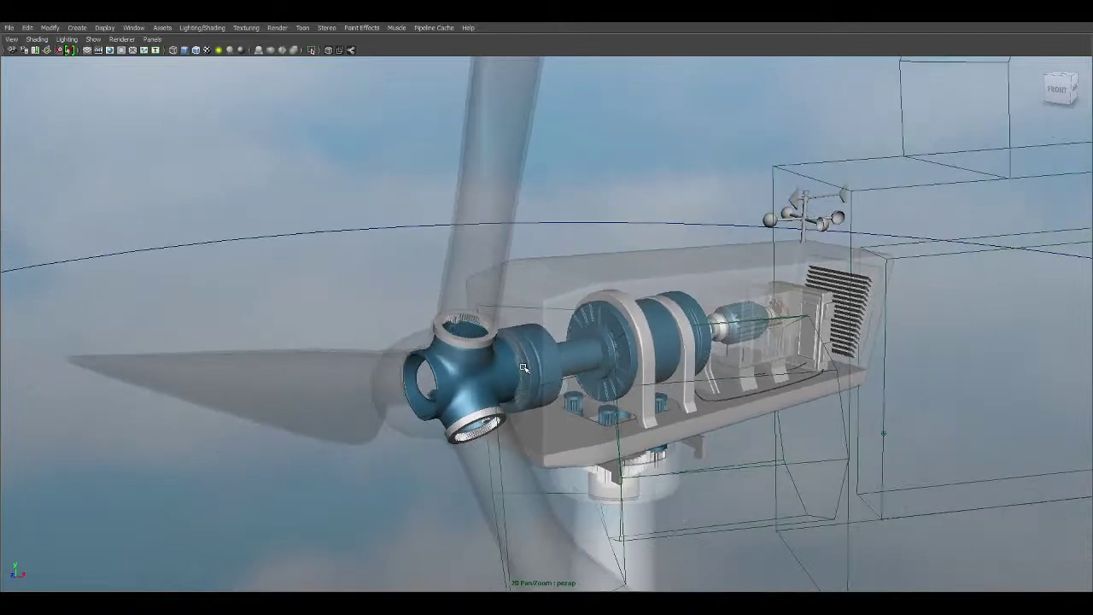
Examine the exposed hub, selecting the upper blade and inspecting the ring gear and pinion at its root.
scroll(582, 368, "down", 3)
left_click_drag(423, 368, 516, 376, "alt")
right_click_drag(409, 336, 435, 408, "alt")
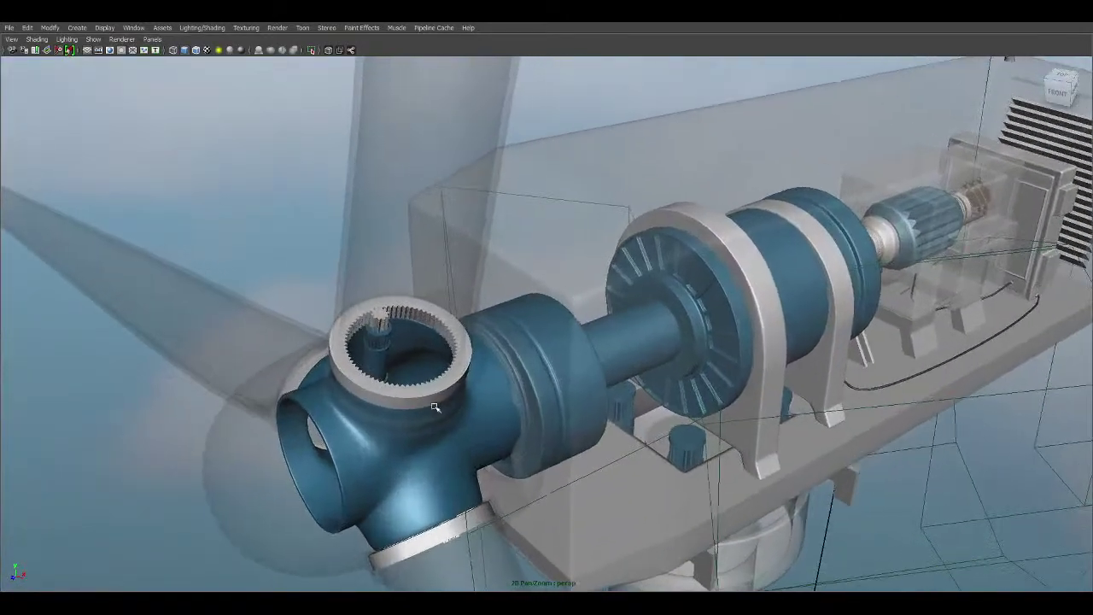
left_click(390, 223)
middle_click_drag(415, 315, 462, 271, "alt")
right_click_drag(462, 271, 489, 320, "alt")
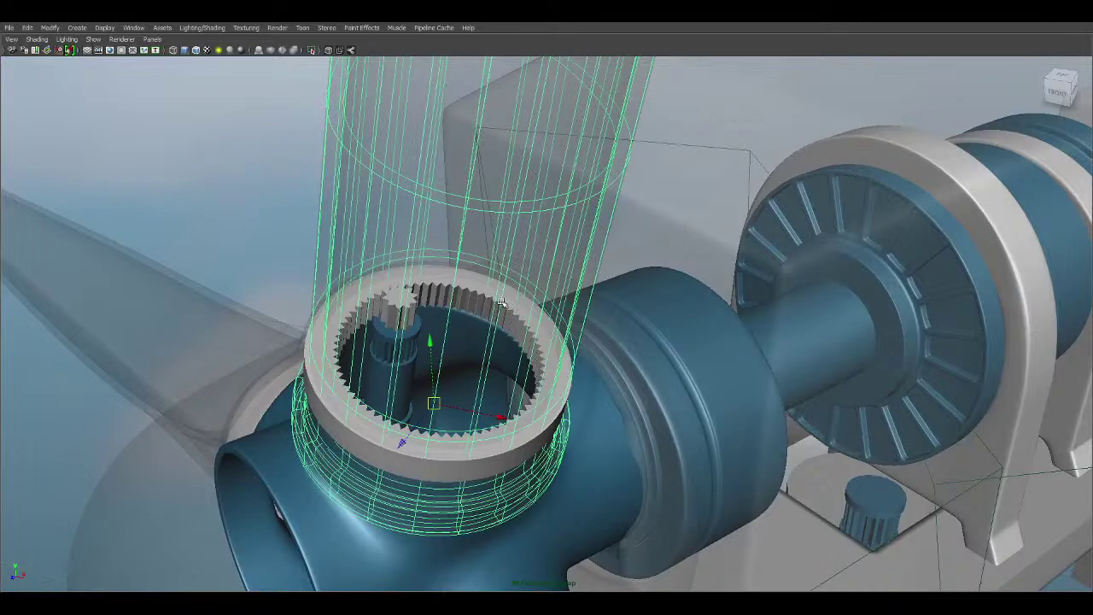
middle_click_drag(441, 347, 474, 332, "alt")
right_click_drag(410, 276, 366, 362, "alt")
scroll(551, 346, "down", 3)
scroll(551, 346, "down", 3)
scroll(754, 393, "down", 6)
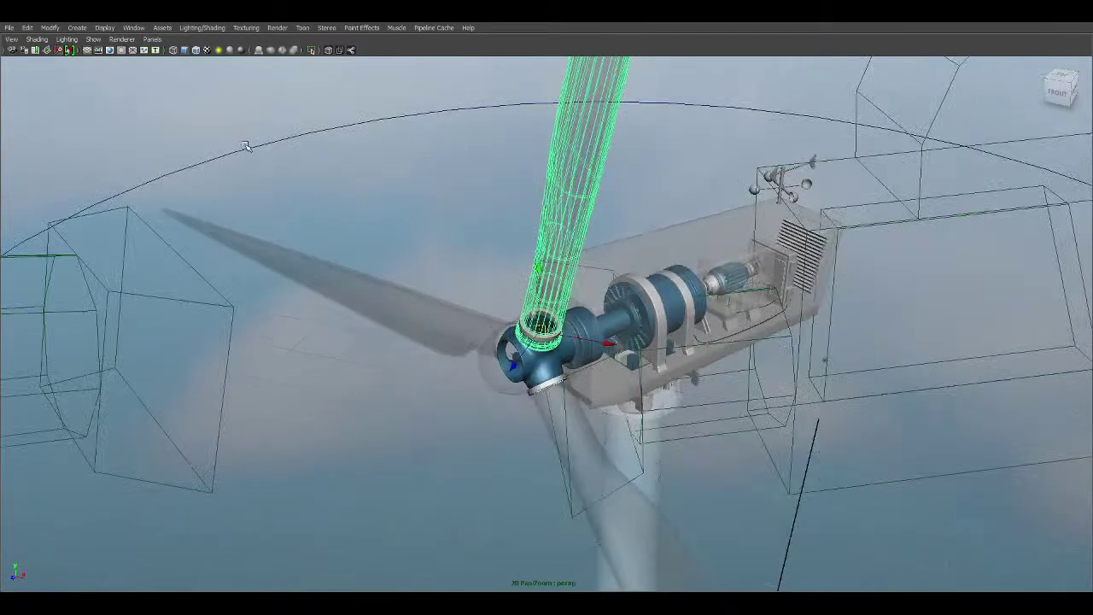
Select the large circle control around the nacelle and examine the rotor and nacelle parts attached to it.
left_click(243, 147)
key("ctrl+space")
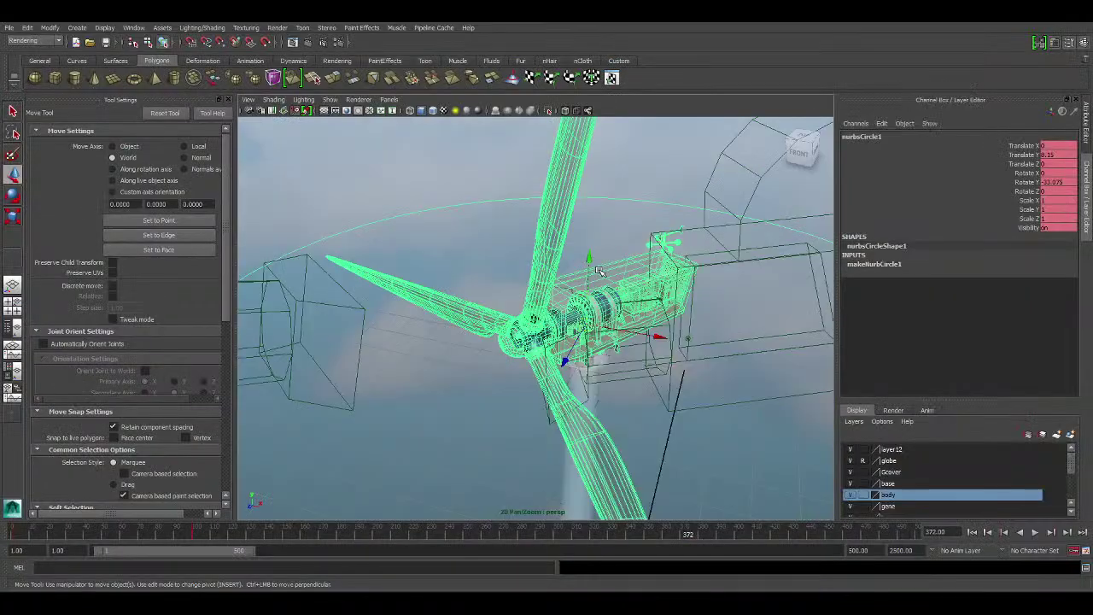
right_click_drag(628, 365, 591, 412, "alt")
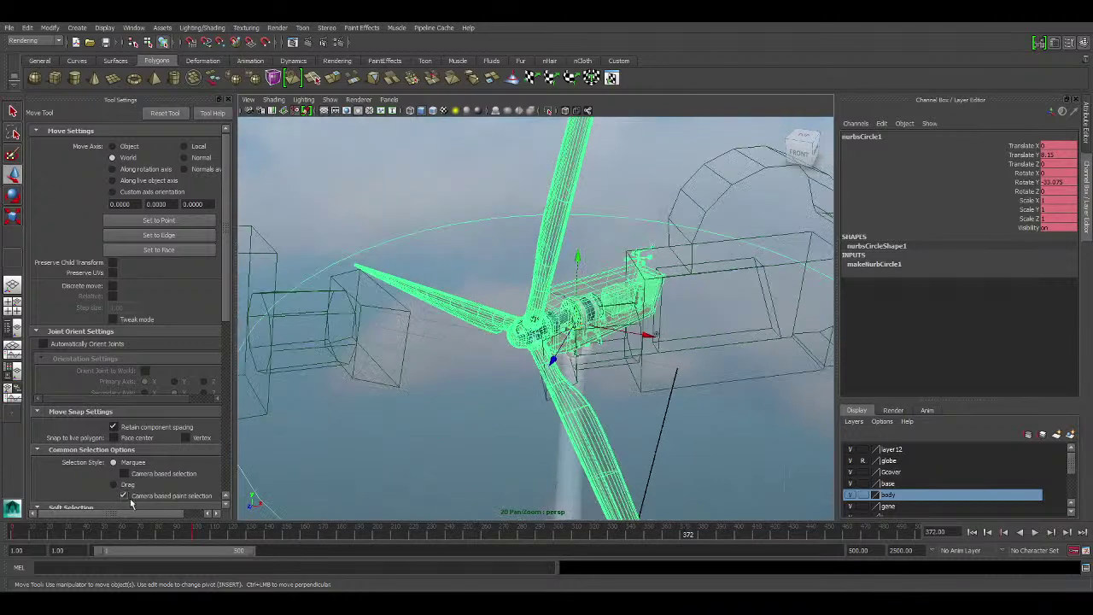
Return to the enlarged viewport, show the time slider beneath it and scrub the animation to frame 6.
key("ctrl+space")
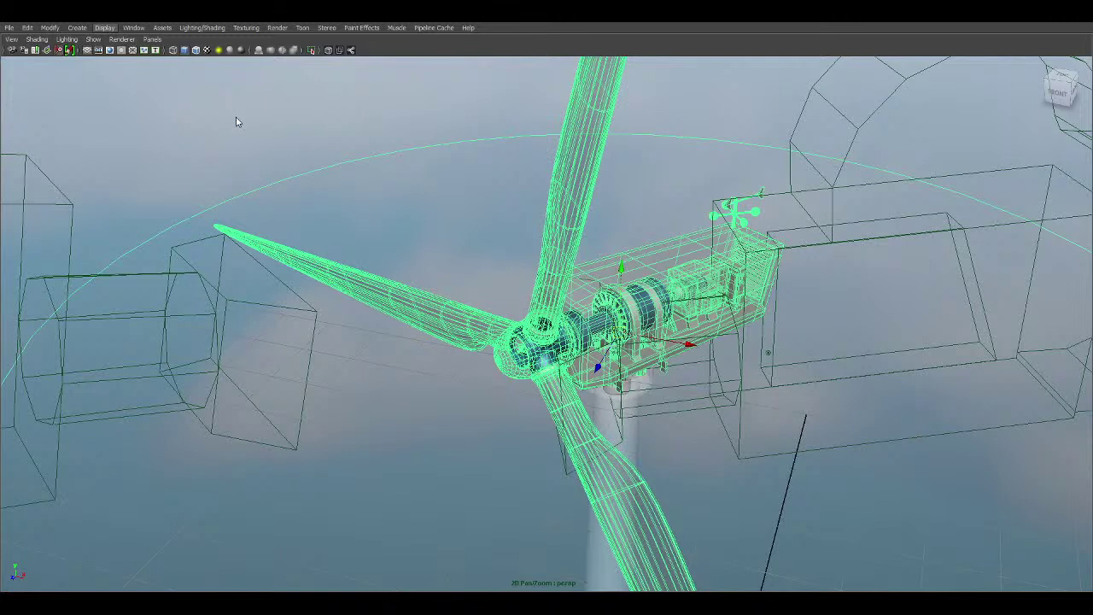
left_click(190, 97)
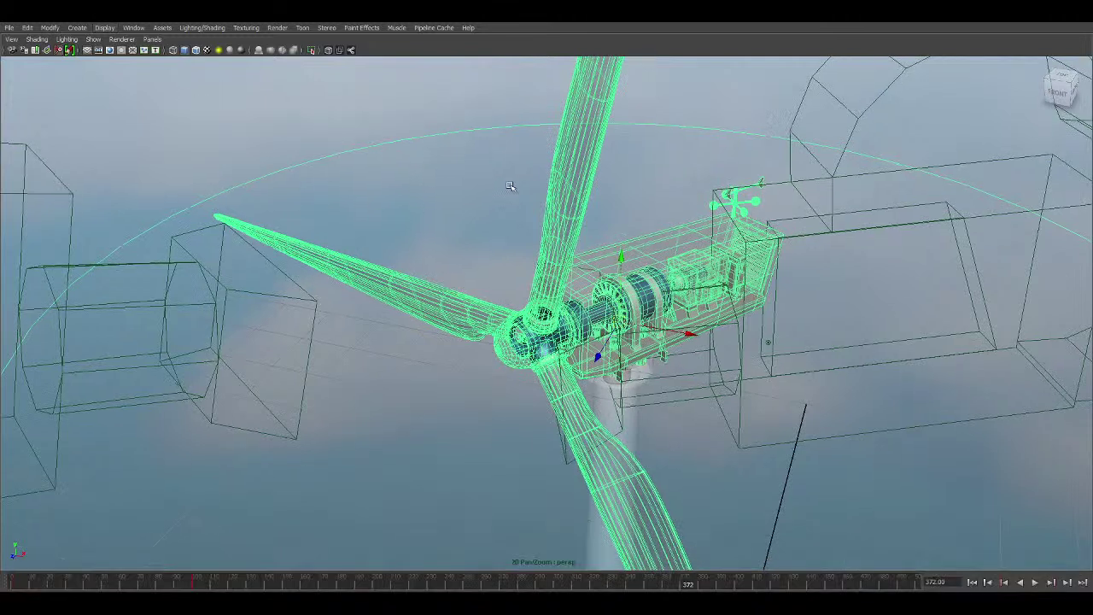
left_click_drag(72, 586, 23, 586)
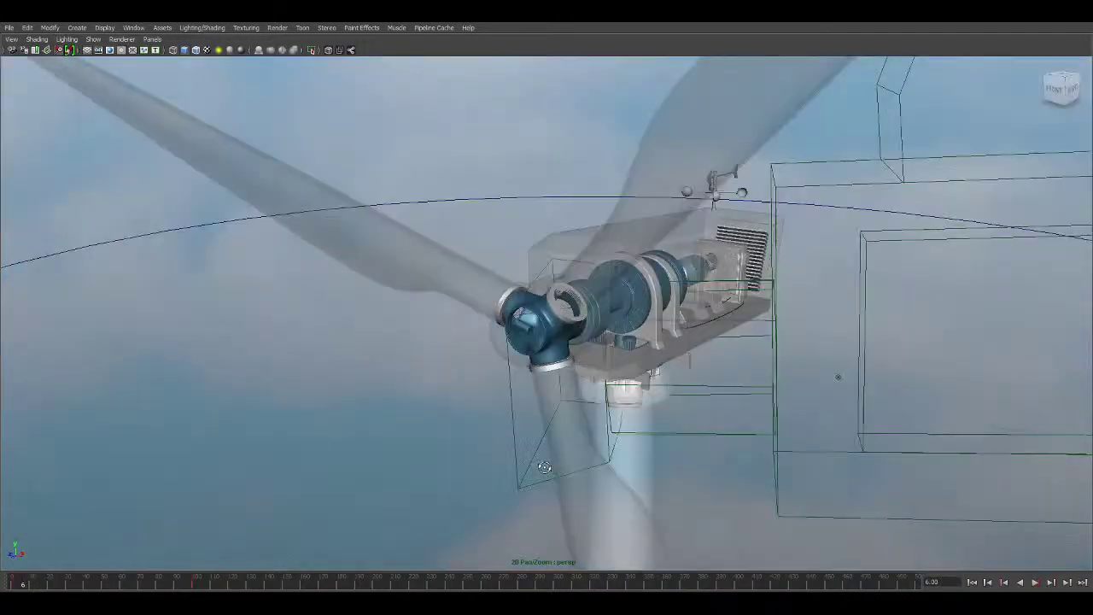
Examine the yaw motors and gears beneath the nacelle floor, closing in on the top of the tower.
left_click_drag(545, 468, 549, 479, "alt")
right_click_drag(548, 478, 598, 547, "alt")
middle_click_drag(598, 547, 491, 466, "alt")
right_click_drag(491, 466, 534, 515, "alt")
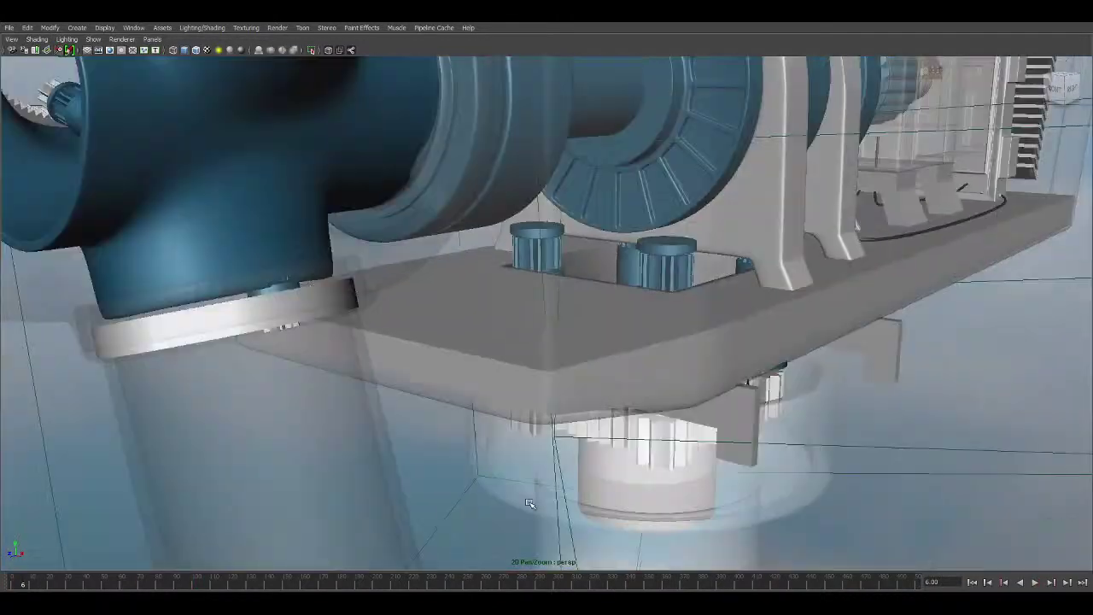
middle_click_drag(535, 515, 546, 413, "alt")
right_click_drag(452, 331, 462, 470, "alt")
left_click_drag(461, 471, 312, 283, "alt")
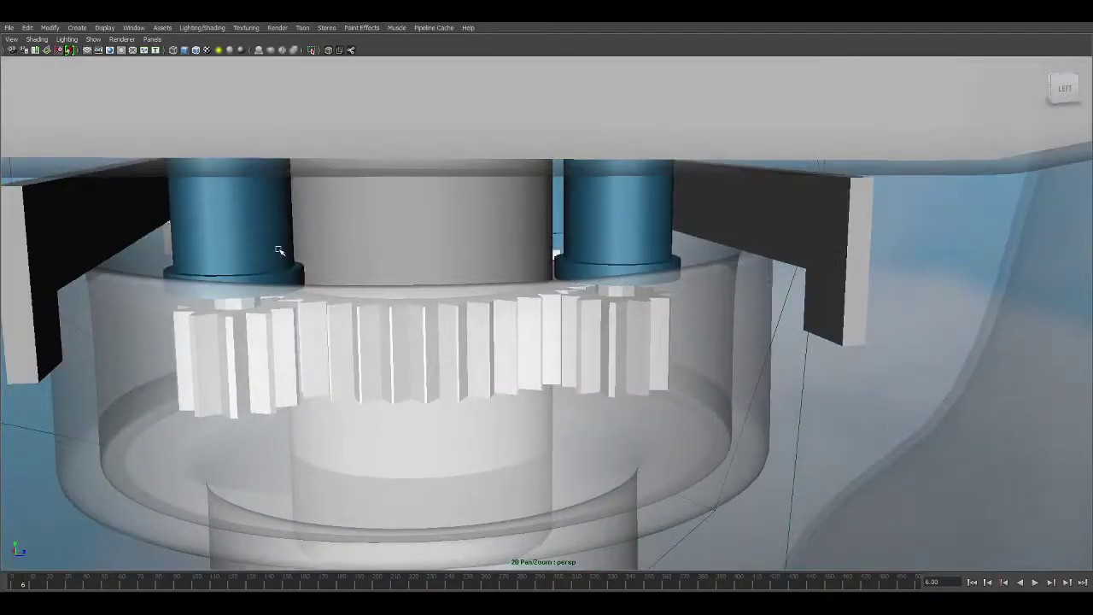
Select one yaw motor and inspect from several sides how the pinions mesh with the central tower gear.
left_click_drag(656, 357, 353, 246, "alt")
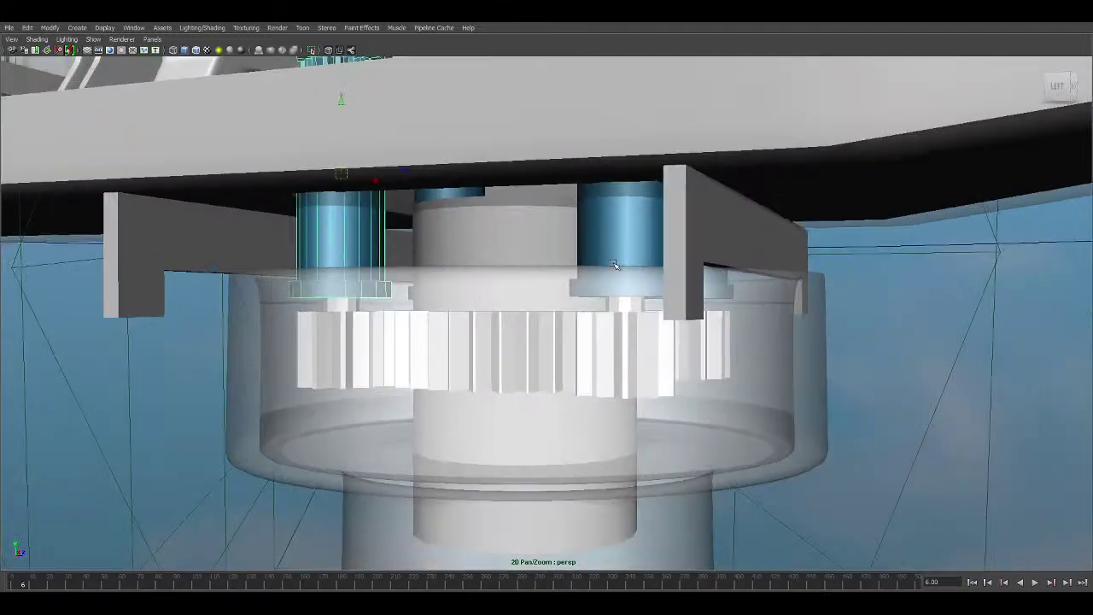
left_click_drag(649, 252, 540, 297, "alt")
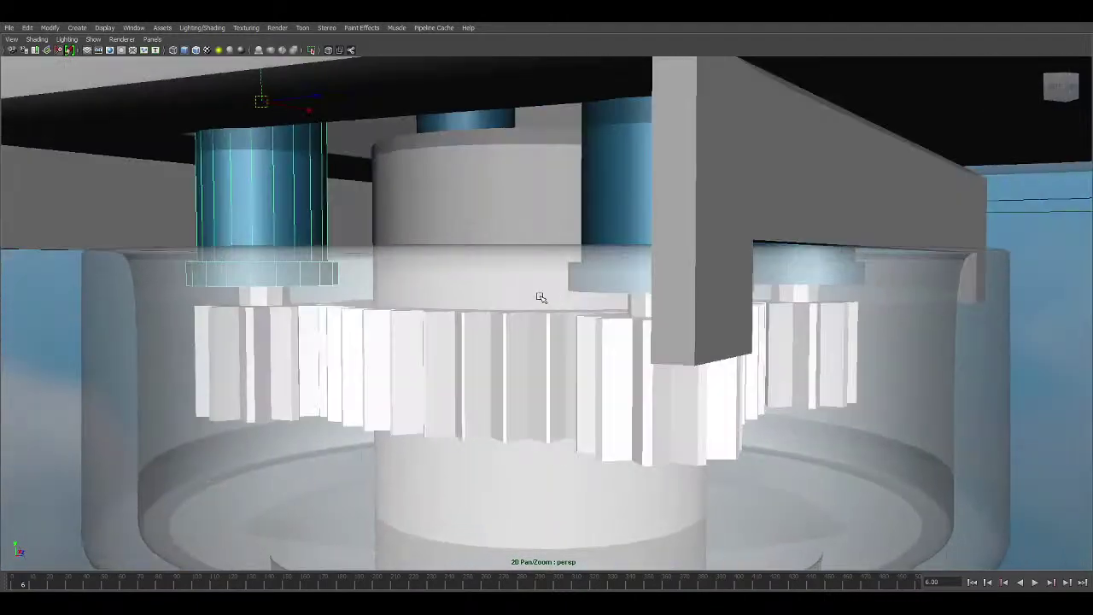
left_click_drag(625, 202, 720, 322, "alt")
scroll(761, 320, "down", 10)
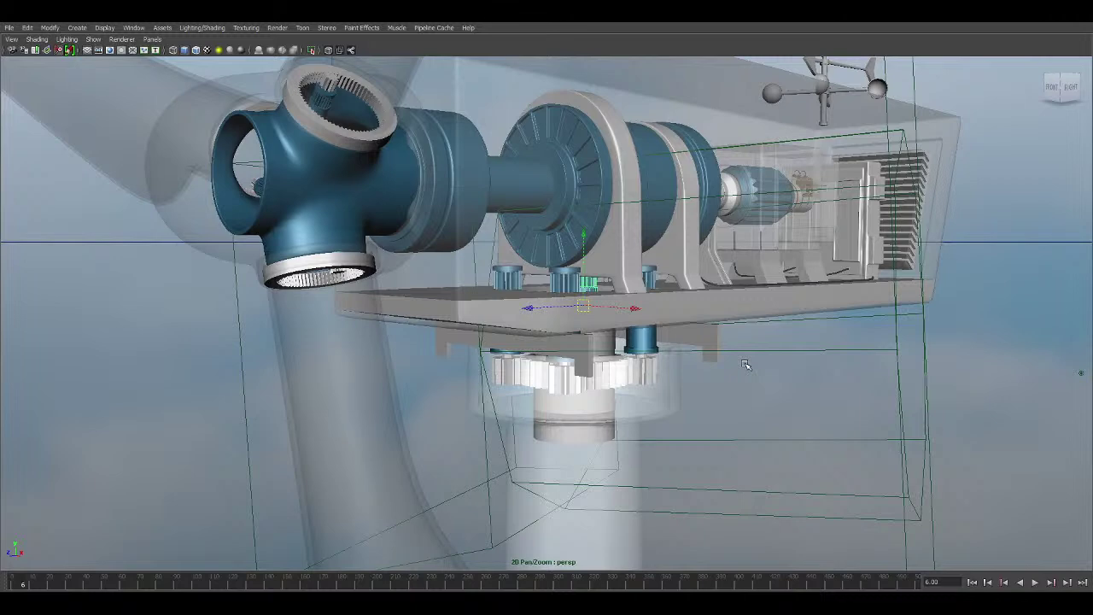
scroll(745, 365, "down", 3)
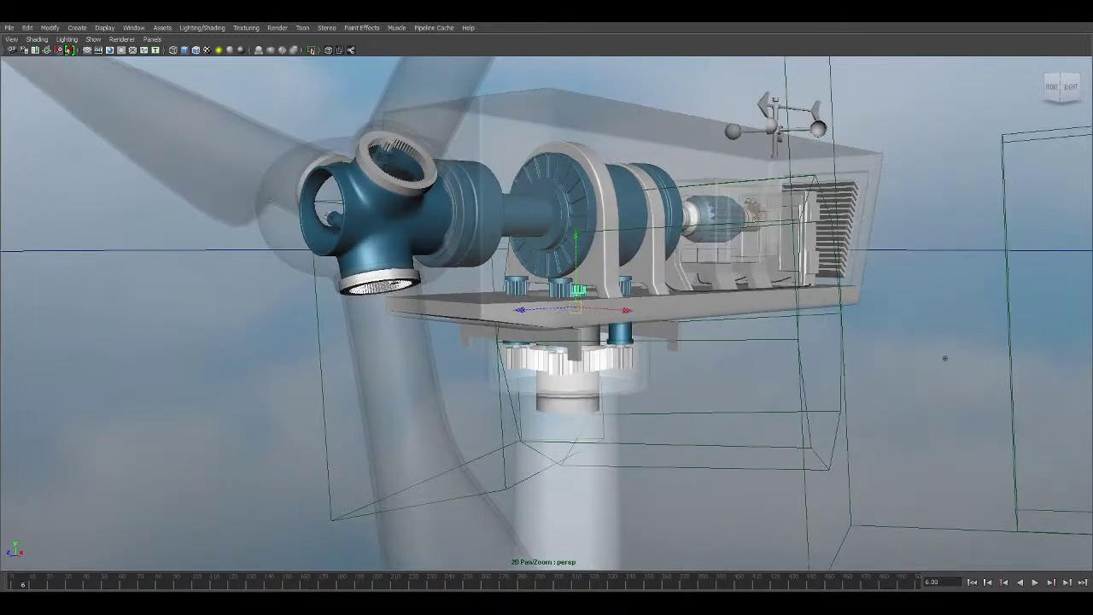
Scrub to frame 4, then select the wind vane on the nacelle roof and inspect it with the anemometer.
mouse_move(21, 587)
left_mouse_down()
mouse_move(73, 585)
mouse_move(19, 586)
left_mouse_up()
scroll(865, 236, "up", 10)
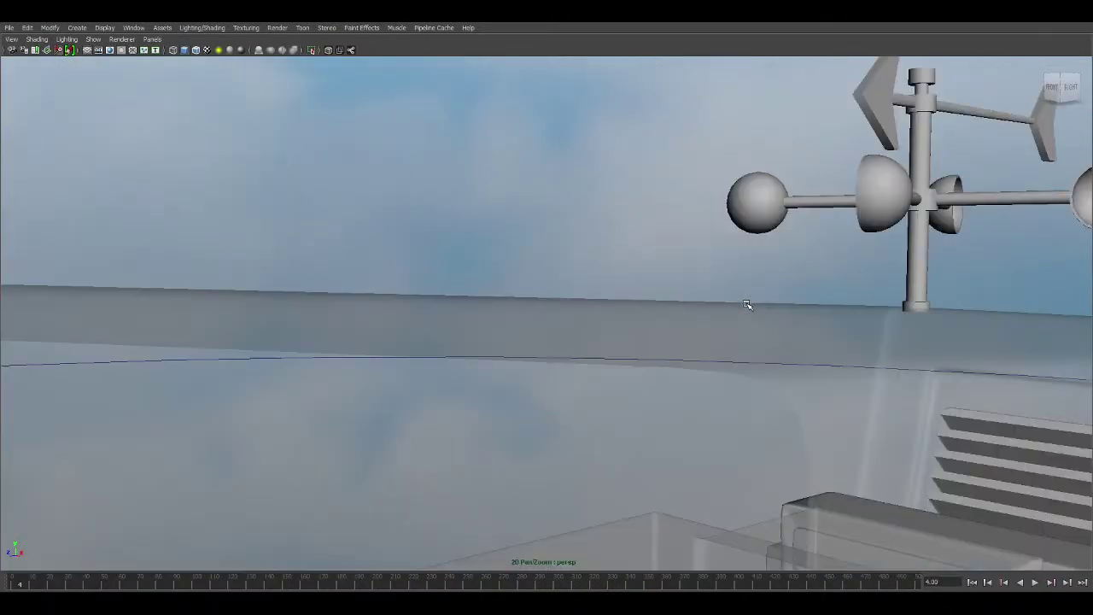
left_click_drag(937, 217, 708, 328, "alt")
left_click(661, 98)
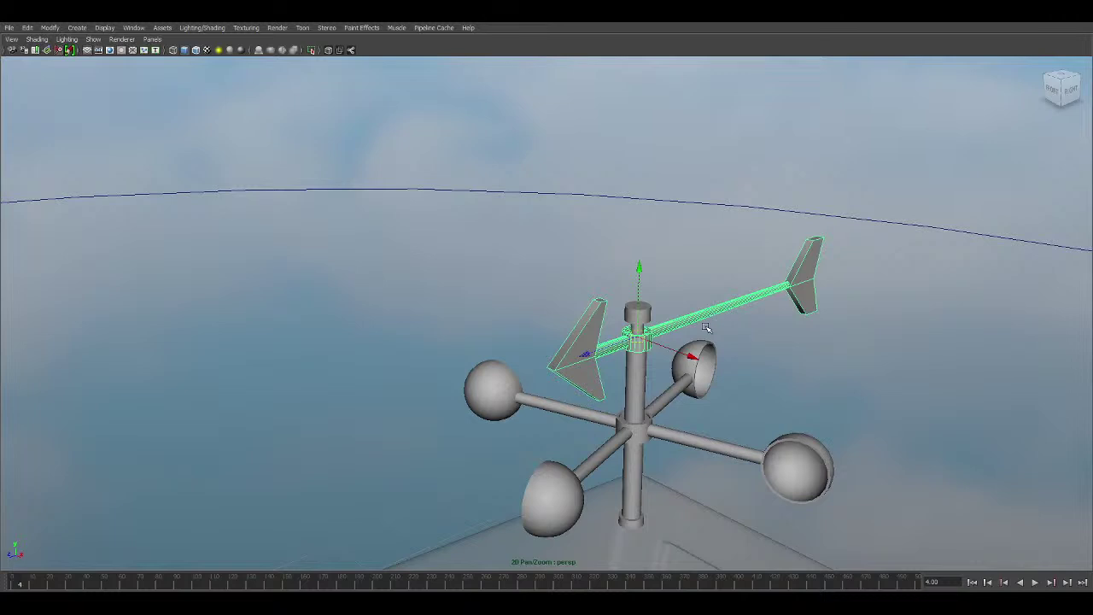
scroll(656, 333, "up", 3)
scroll(656, 347, "down", 5)
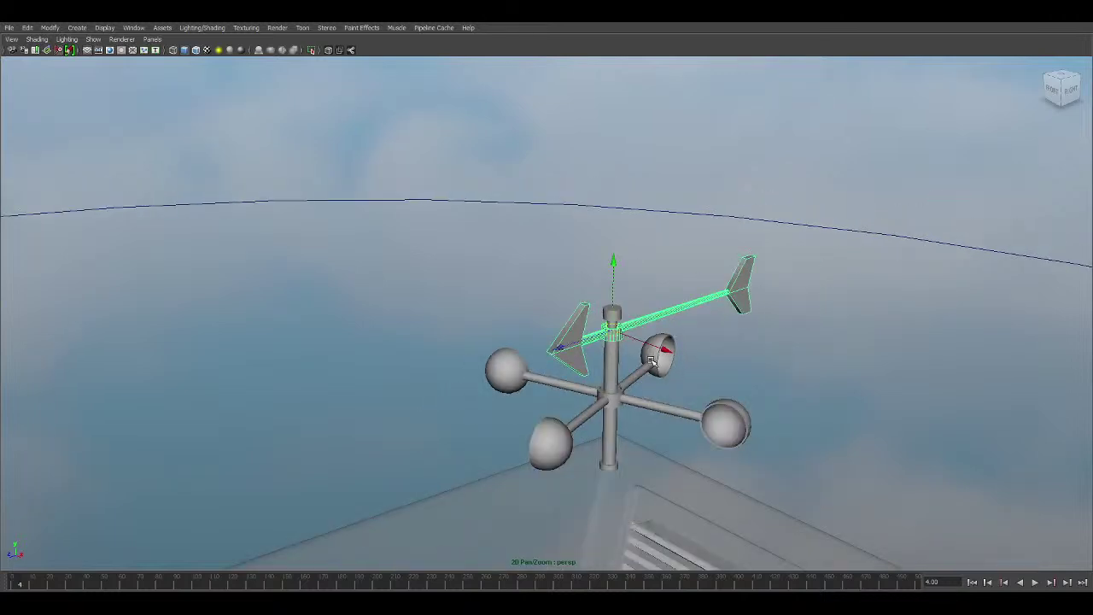
scroll(652, 361, "down", 3)
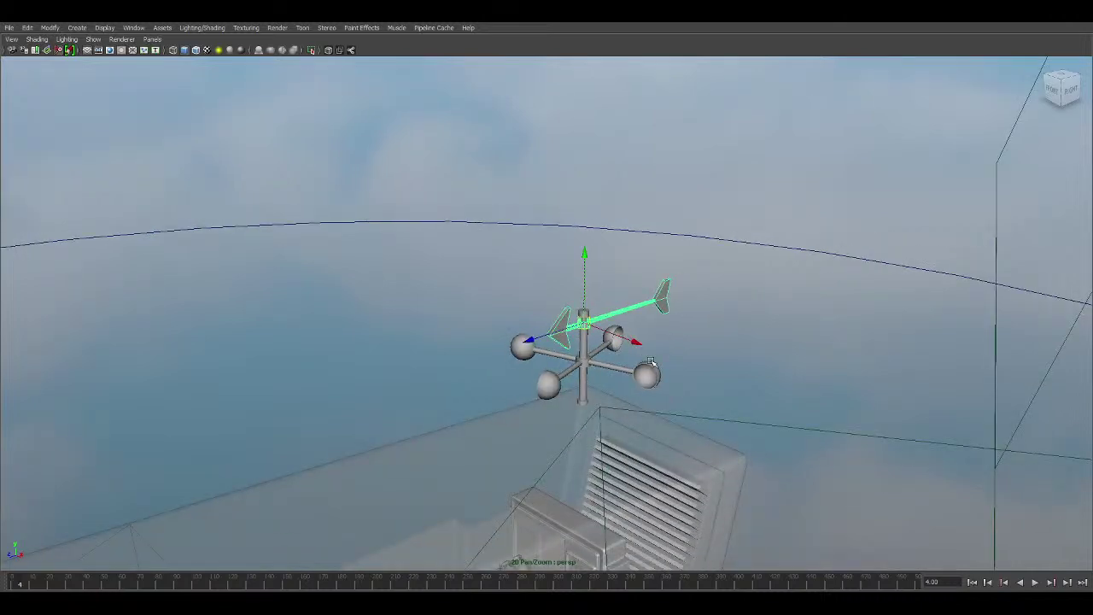
Select the electrical cabinet behind the generator and inspect its panels, cables and the neighbouring slip rings.
scroll(652, 363, "down", 3)
middle_click_drag(560, 462, 607, 409, "alt")
scroll(607, 409, "down", 3)
scroll(606, 410, "up", 8)
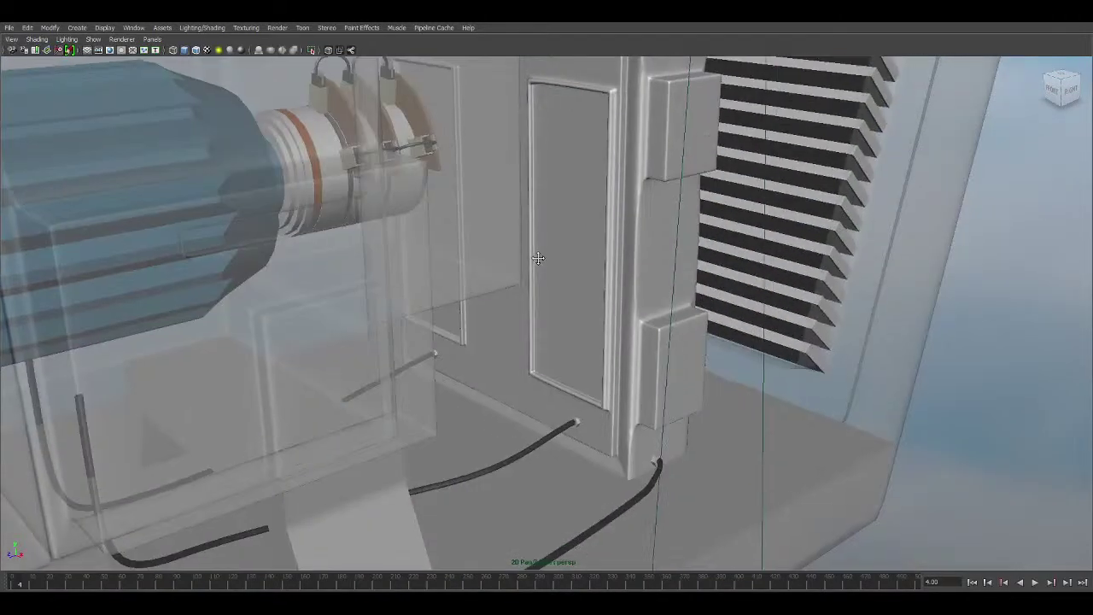
left_click_drag(538, 258, 581, 435, "alt")
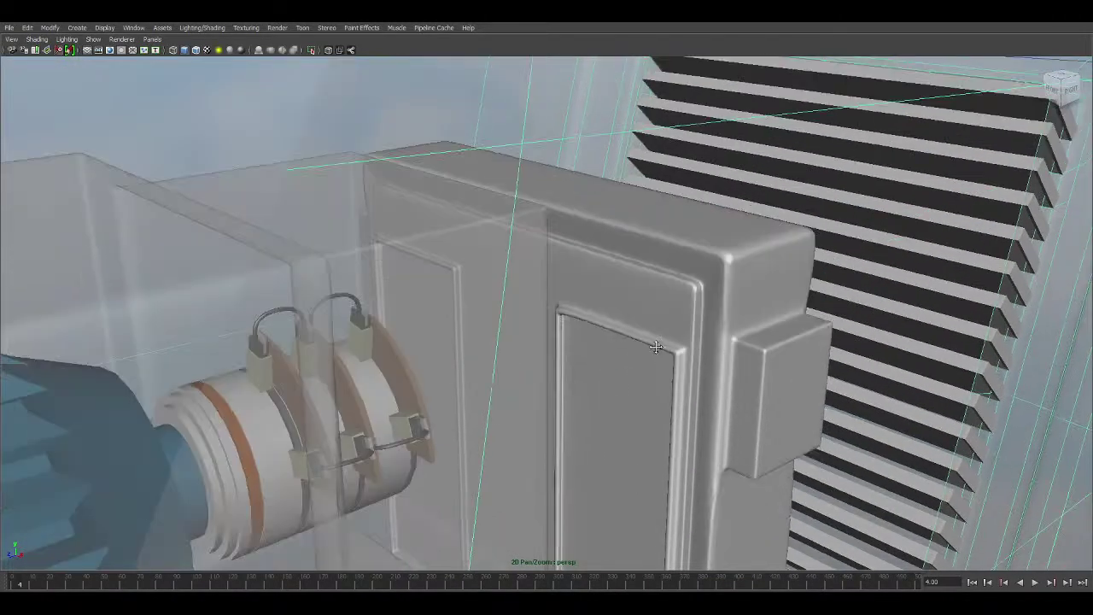
scroll(655, 346, "up", 5)
left_click(667, 300)
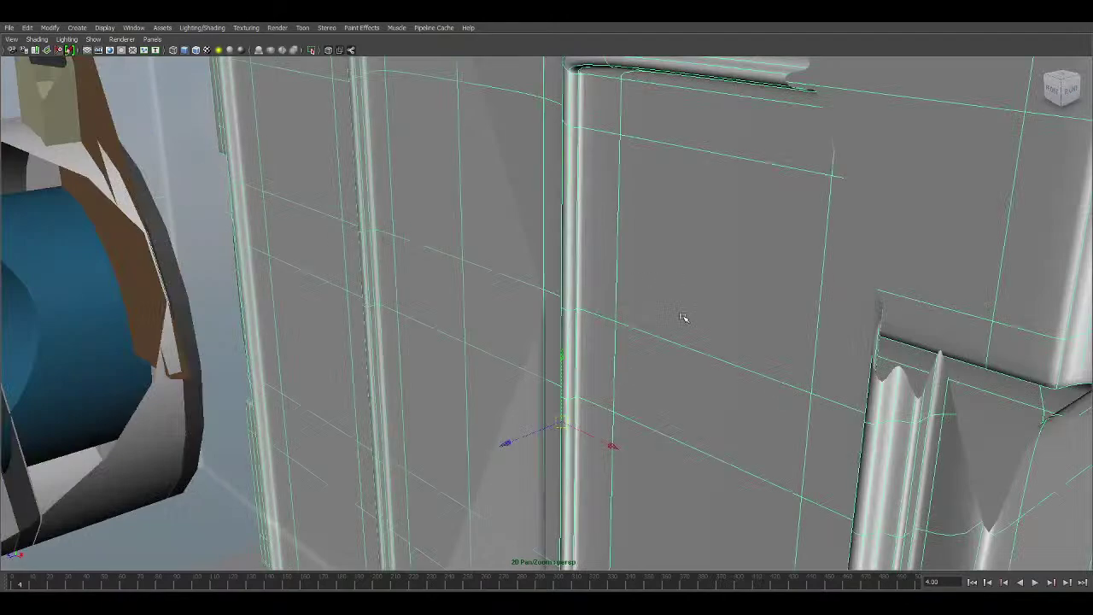
key("f")
scroll(686, 332, "down", 1)
middle_click_drag(671, 346, 688, 285, "alt")
scroll(636, 312, "up", 5)
middle_click_drag(521, 405, 637, 295, "alt")
scroll(638, 274, "down", 6)
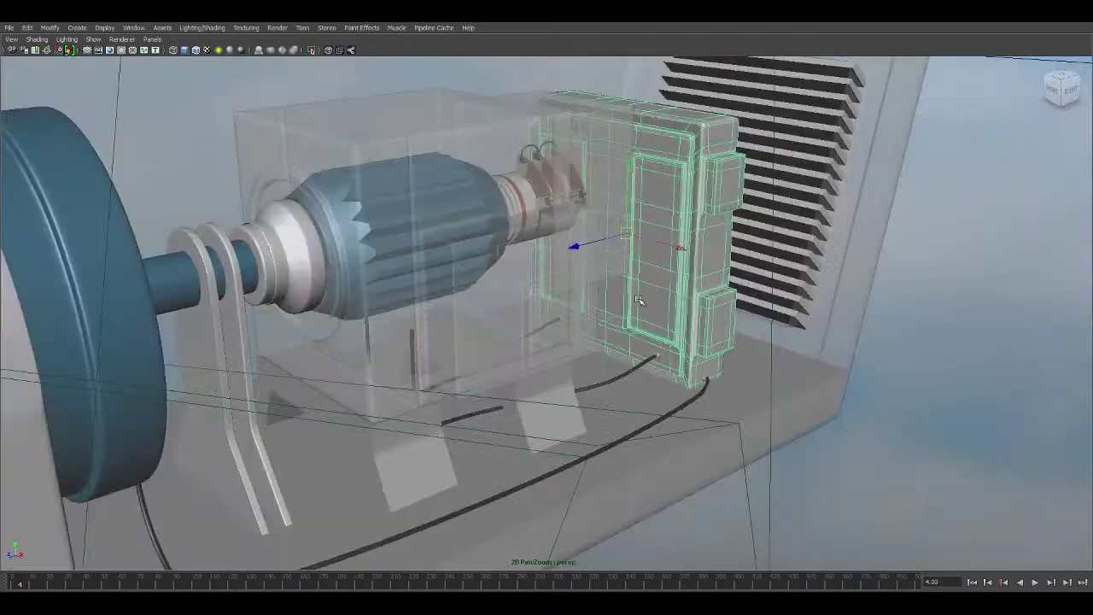
Play the animation from frame 1 with the yaw gears in close view, and stop the playback.
scroll(636, 254, "down", 4)
left_click_drag(464, 353, 391, 359, "alt")
scroll(390, 359, "up", 3)
scroll(392, 343, "up", 8)
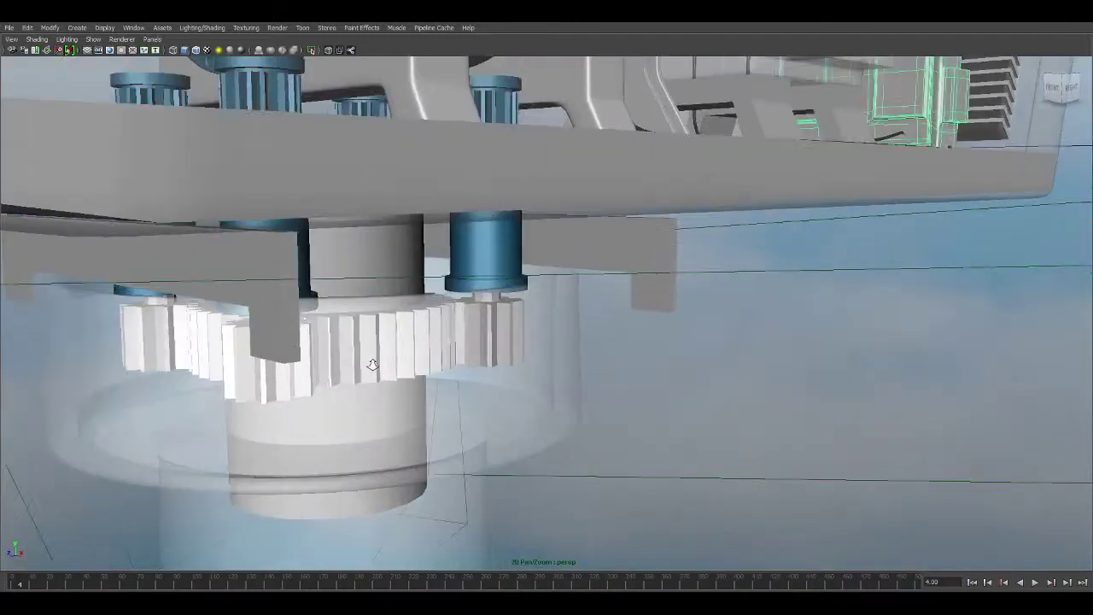
scroll(505, 422, "down", 10)
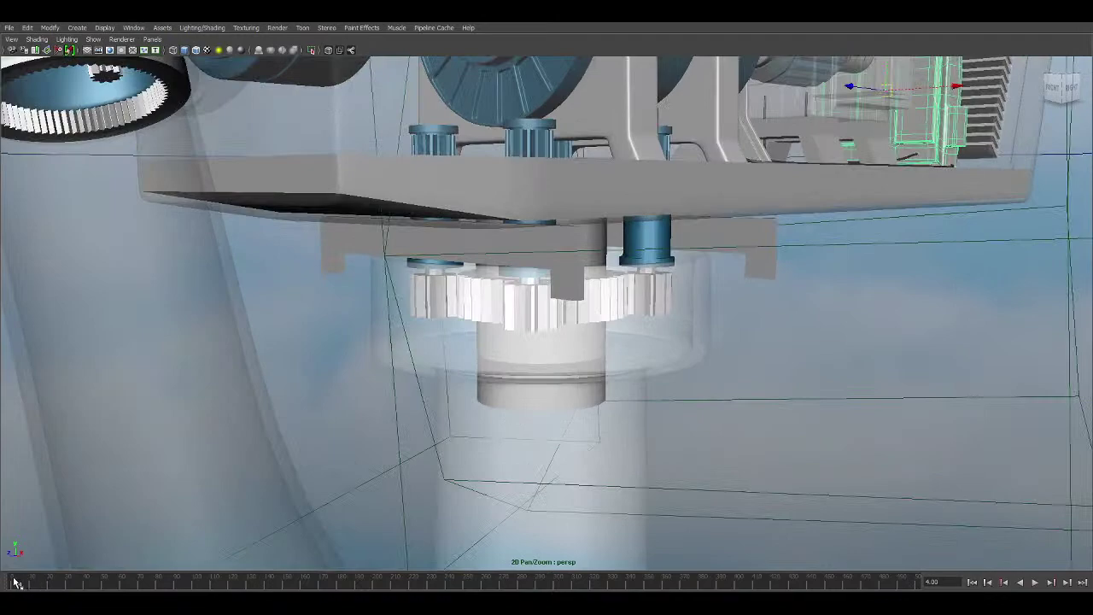
left_click_drag(8, 583, 143, 576)
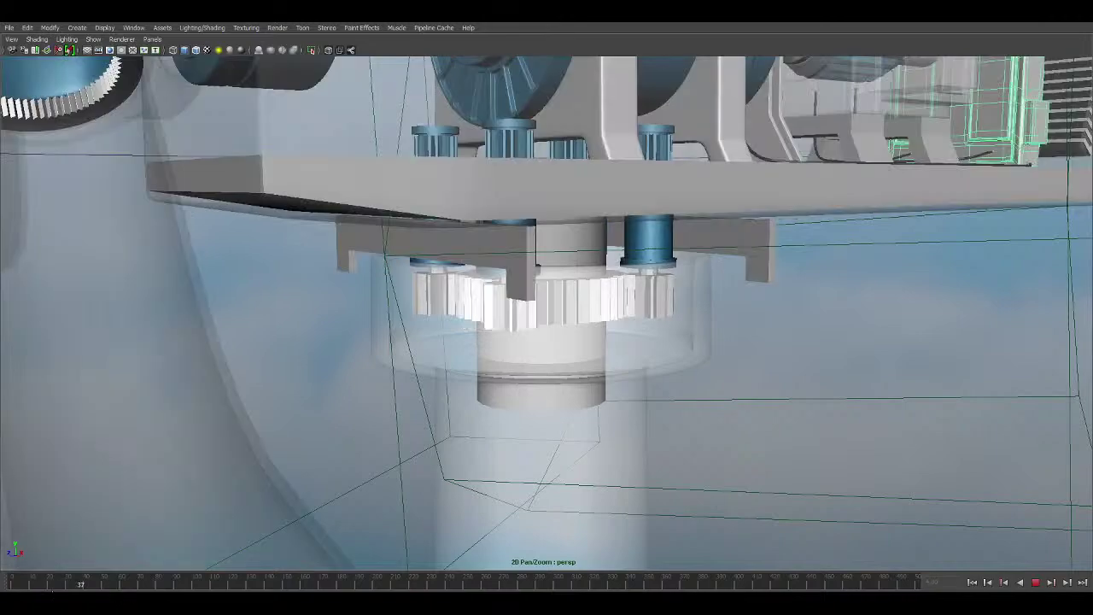
key("Escape")
Examine the whole drivetrain inside the transparent nacelle from the side and from the front.
scroll(681, 349, "down", 5)
scroll(688, 414, "down", 3)
left_click_drag(689, 414, 678, 376, "alt")
scroll(678, 364, "up", 5)
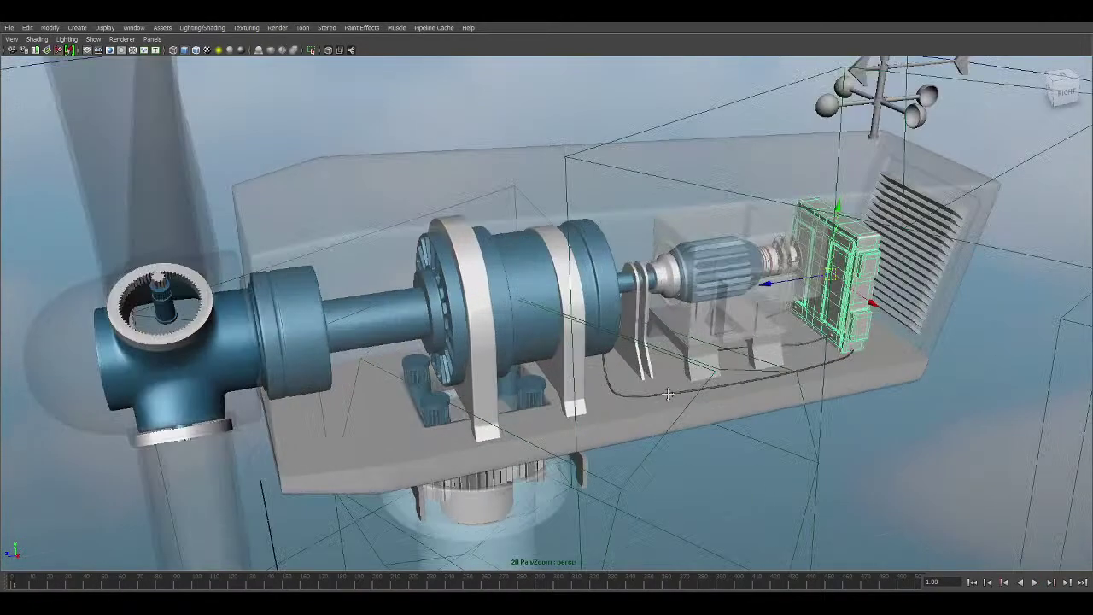
middle_click_drag(697, 389, 604, 424, "alt")
left_click_drag(518, 326, 321, 343, "alt")
scroll(405, 379, "down", 2)
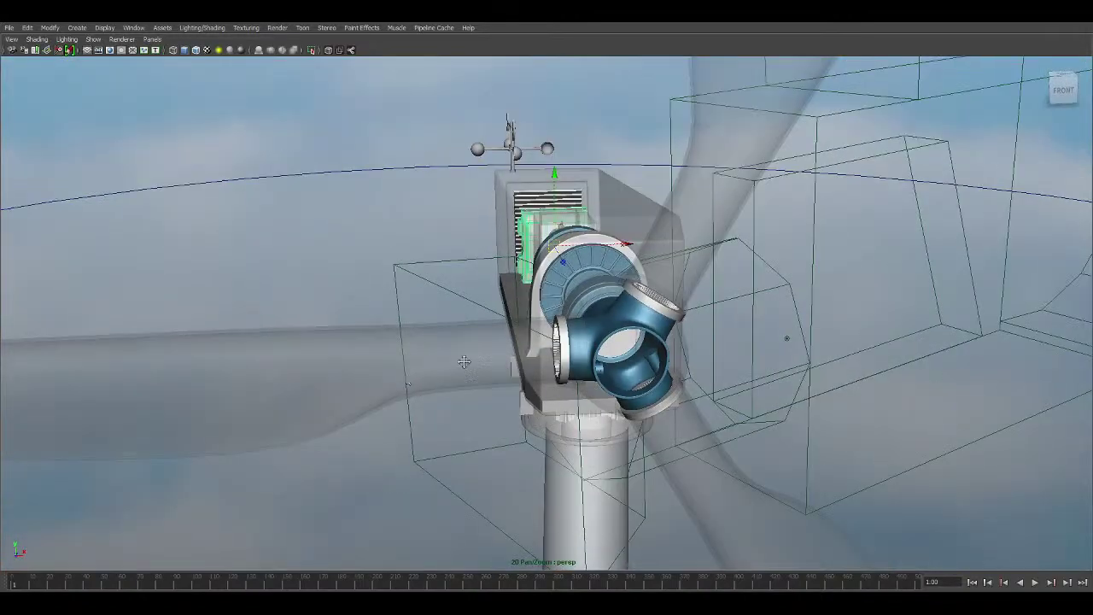
Select the horizontal blade and inspect the pitch pinion and toothed ring at its root.
middle_click_drag(405, 379, 487, 354, "alt")
left_click(283, 339)
scroll(283, 339, "down", 1)
scroll(567, 391, "up", 1)
scroll(580, 435, "up", 8)
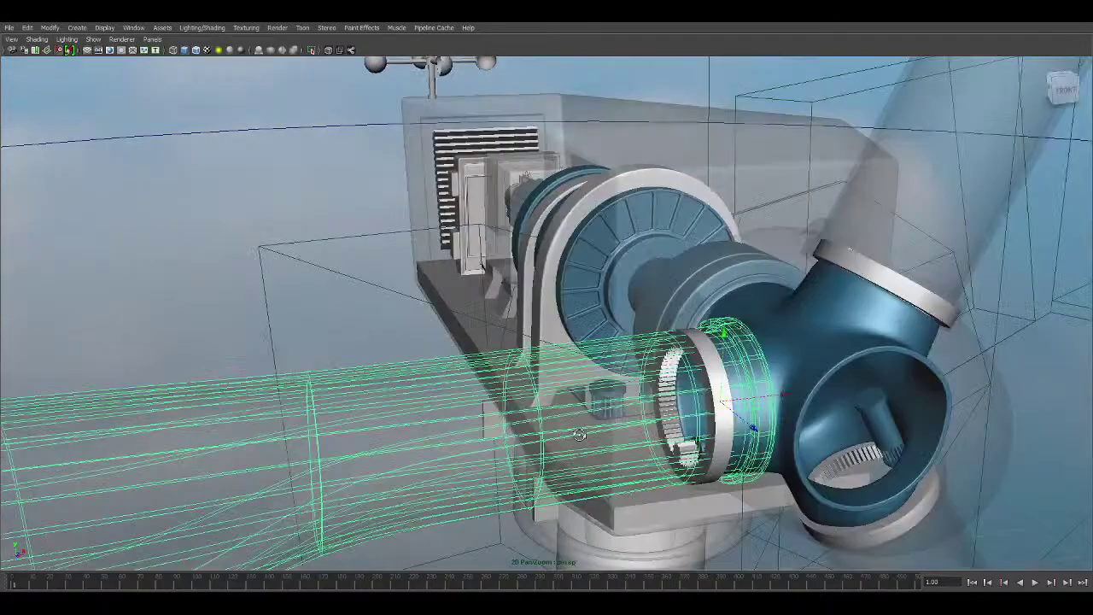
left_click_drag(579, 436, 737, 407, "alt")
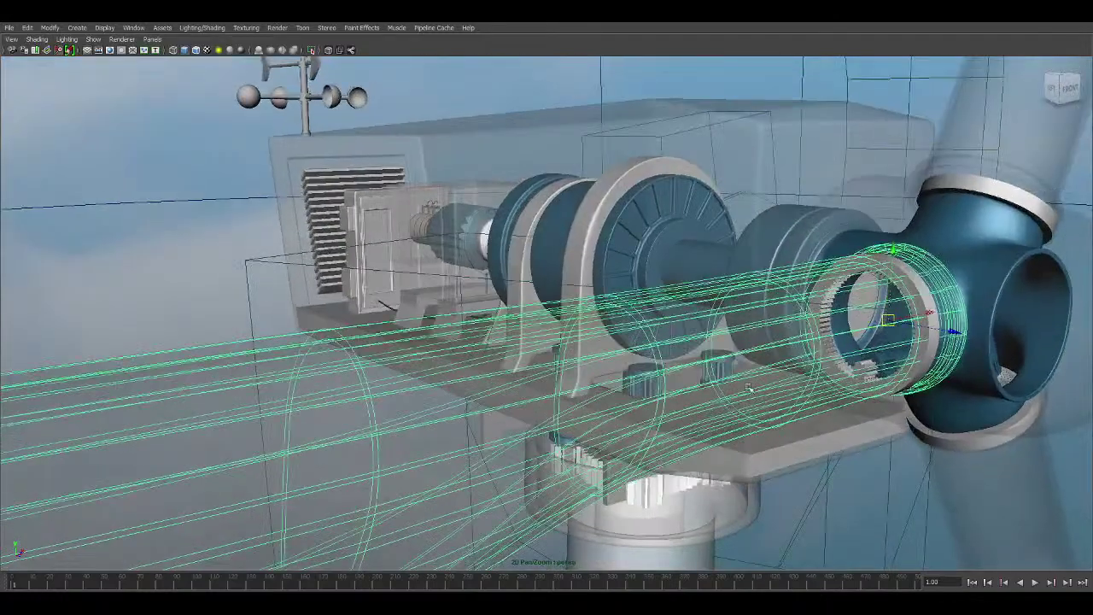
middle_click_drag(738, 408, 564, 422, "alt")
right_click_drag(564, 423, 798, 416, "alt")
middle_click_drag(798, 416, 609, 351, "alt")
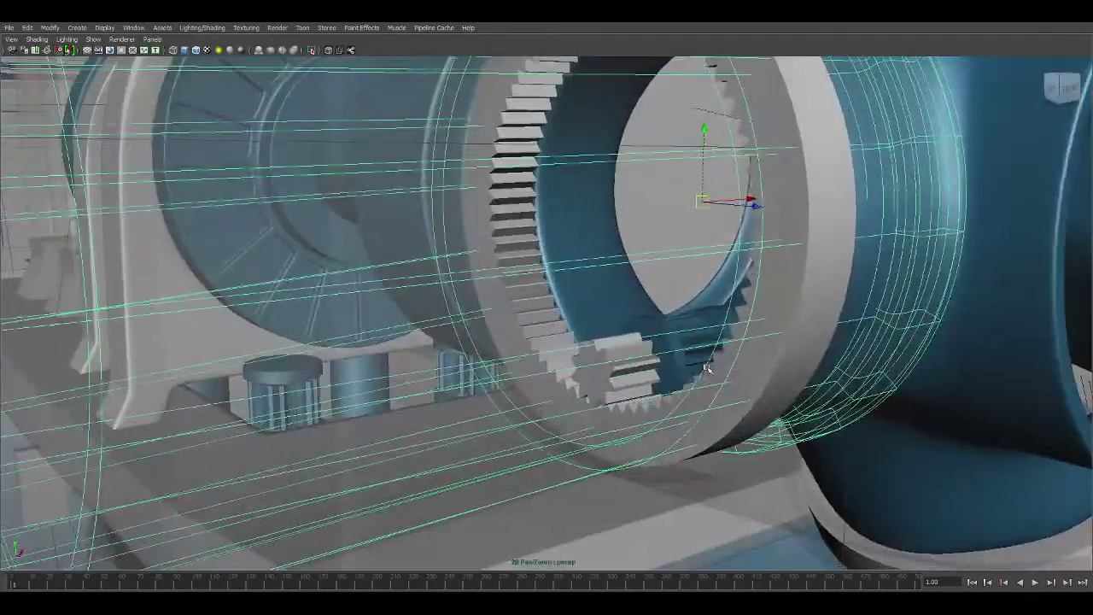
right_click_drag(608, 351, 710, 408, "alt")
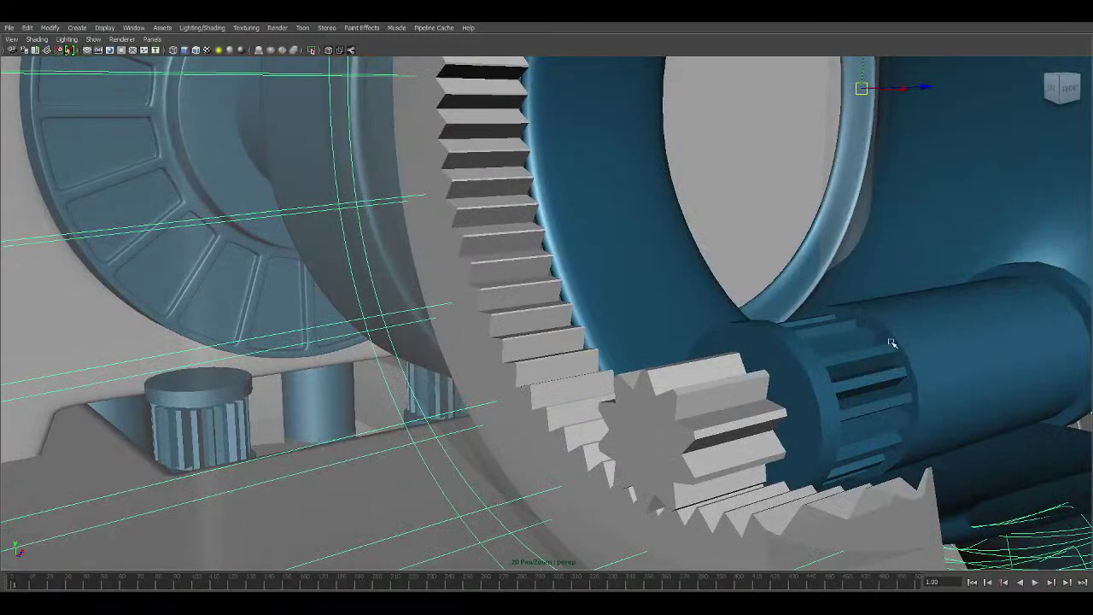
Select the pitch motor, its pinion and the ring gear in turn, and examine them in relation to the hub.
left_click(952, 316)
left_click(653, 354)
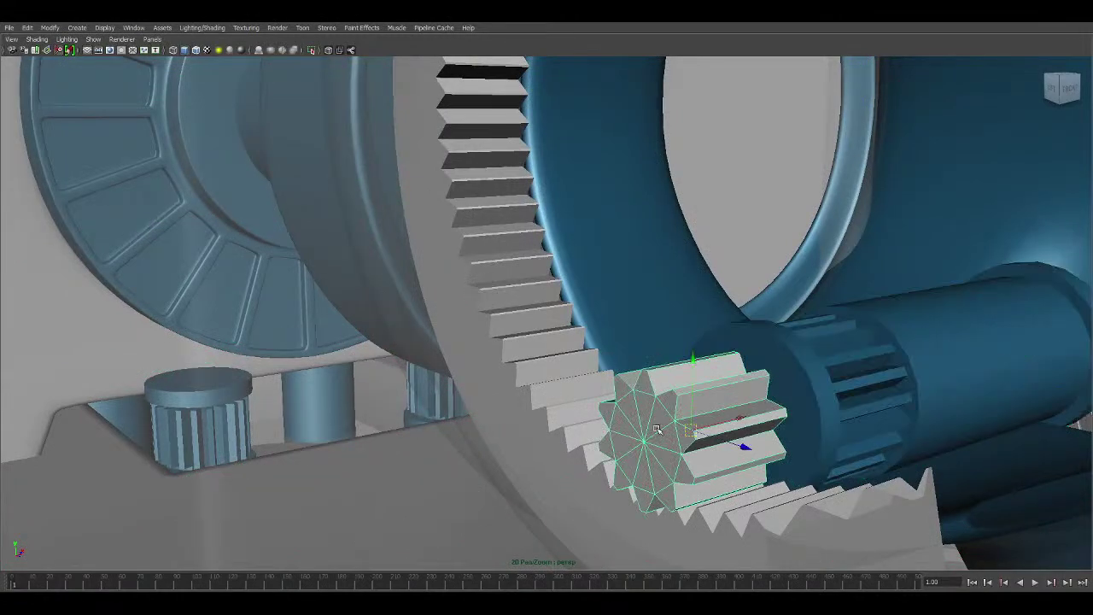
right_click_drag(799, 501, 737, 396, "alt")
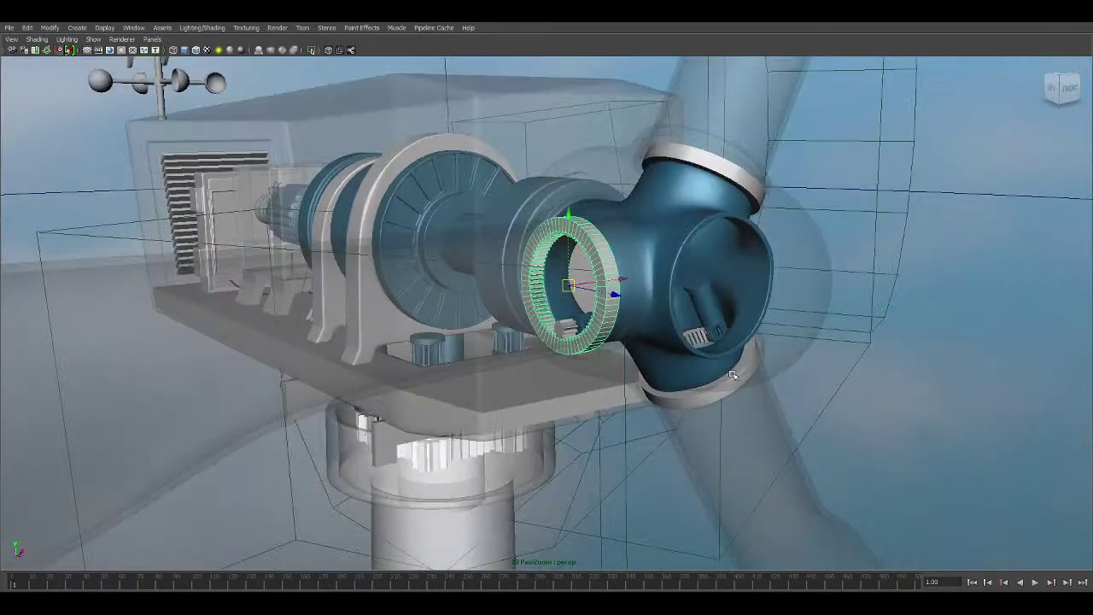
left_click_drag(737, 396, 694, 374, "alt")
right_click_drag(694, 374, 641, 359, "alt")
left_click_drag(642, 359, 564, 350, "alt")
right_click_drag(343, 247, 420, 419, "alt")
left_click_drag(470, 368, 363, 401, "alt")
right_click_drag(312, 250, 282, 291, "alt")
left_click_drag(290, 294, 405, 296, "alt")
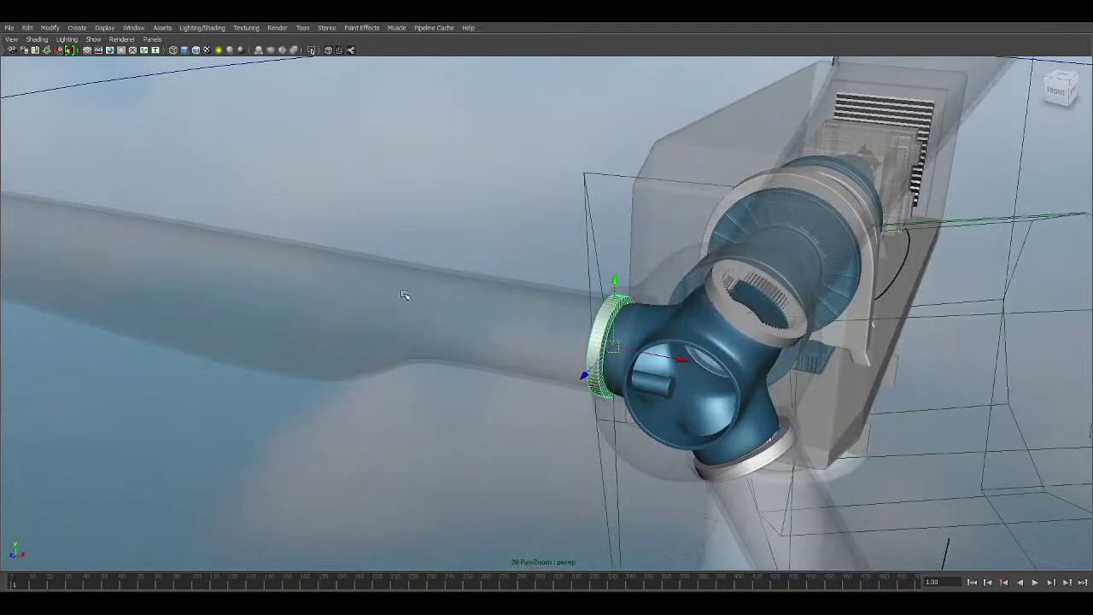
Select the horizontal blade and try rotating it about its lengthwise axis to demonstrate the pitch movement at the hub.
left_click(407, 296)
right_click_drag(517, 340, 496, 324, "alt")
left_click_drag(494, 323, 636, 299, "alt")
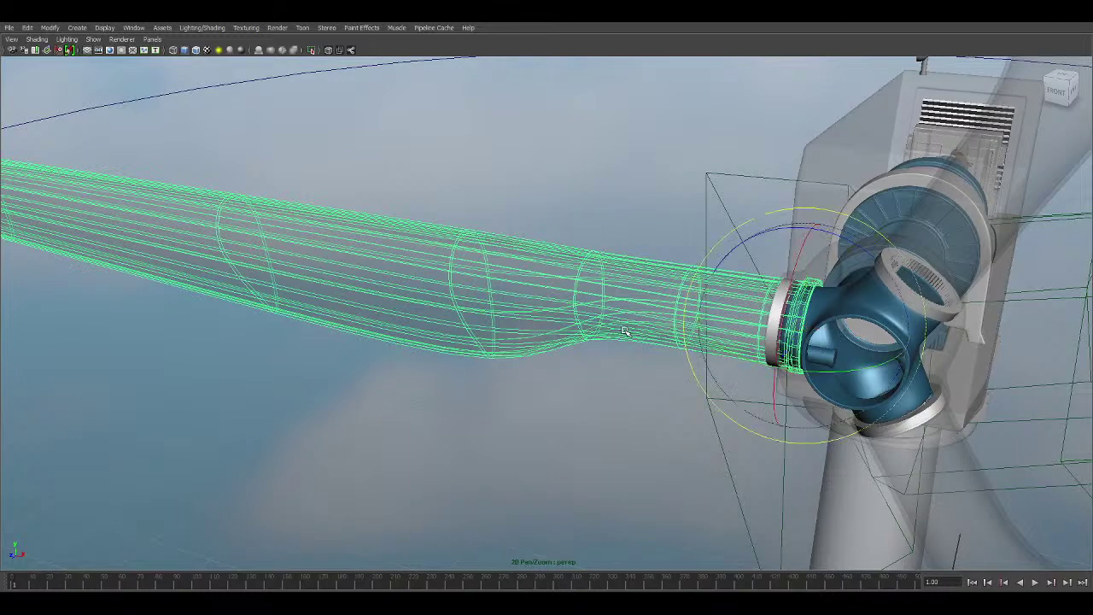
right_click_drag(817, 280, 820, 281, "alt")
left_click_drag(785, 308, 723, 301, "alt")
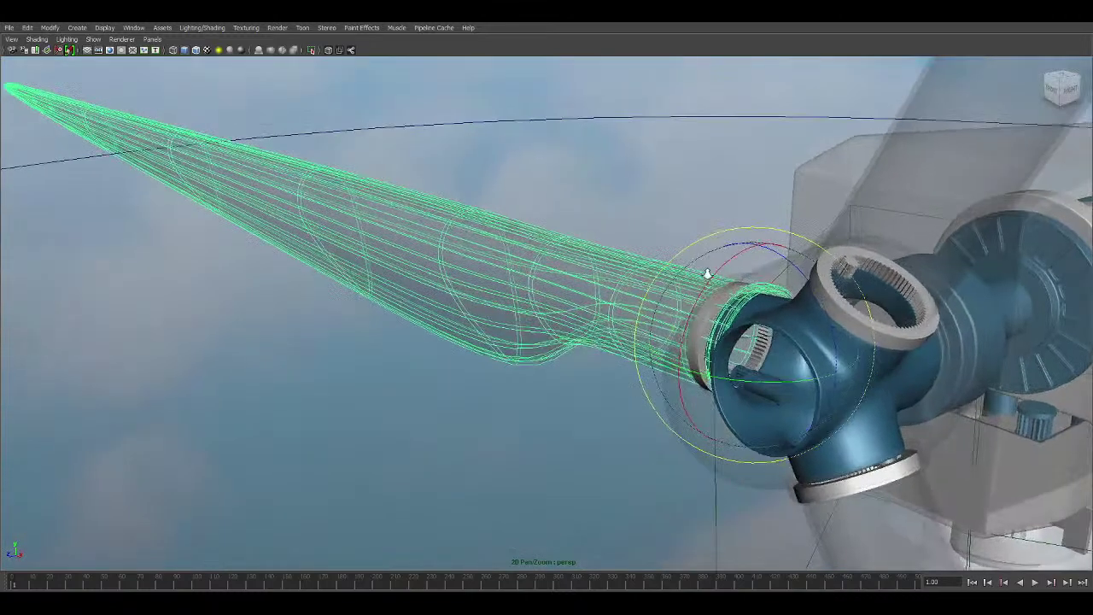
right_click_drag(723, 301, 739, 301, "alt")
left_click_drag(763, 260, 794, 268)
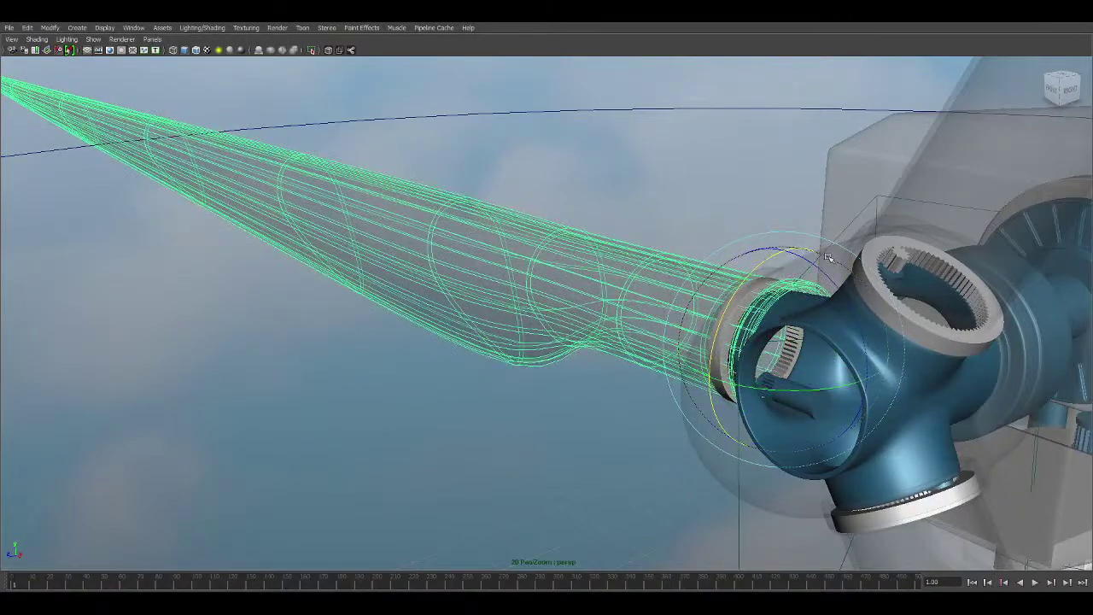
left_click_drag(805, 248, 806, 253)
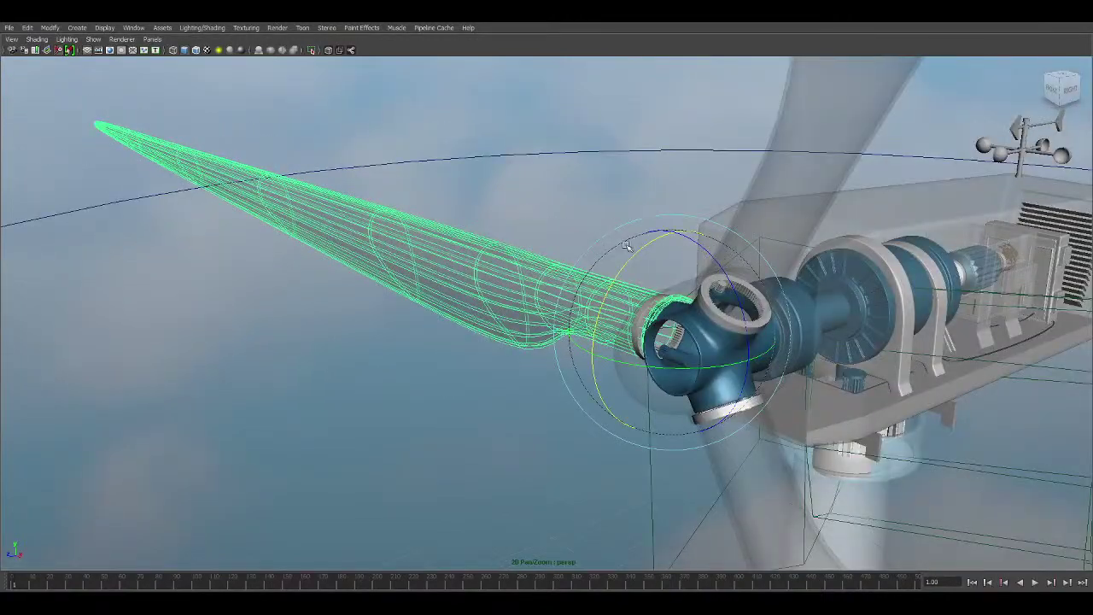
left_click_drag(627, 246, 670, 243, "alt")
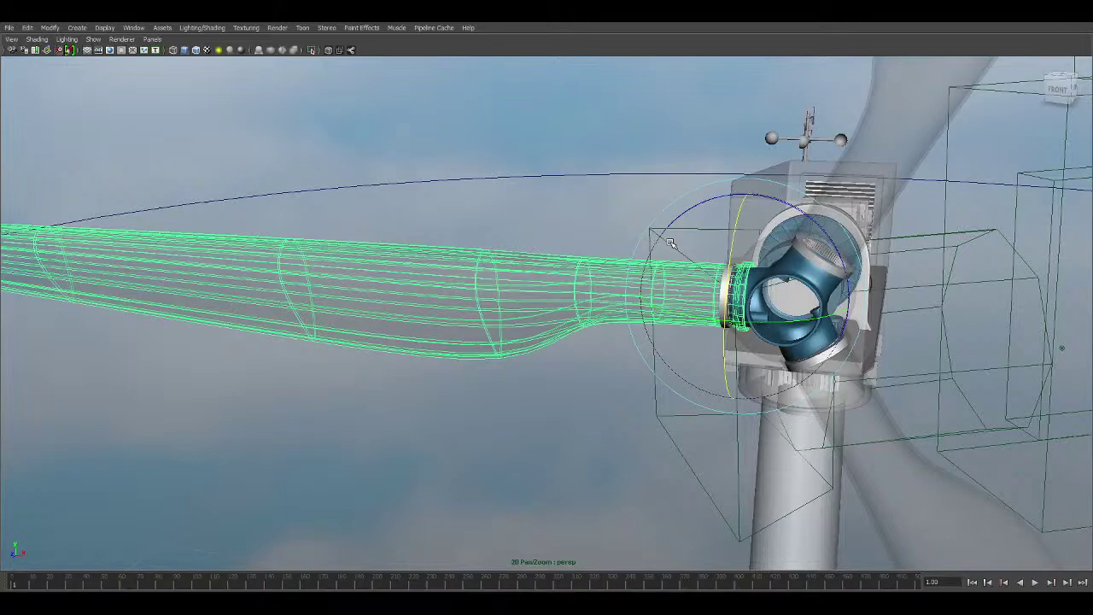
Examine the drivetrain inside the transparent nacelle from the side and from the front.
left_click_drag(674, 208, 678, 323, "alt")
middle_click_drag(496, 261, 535, 308, "alt")
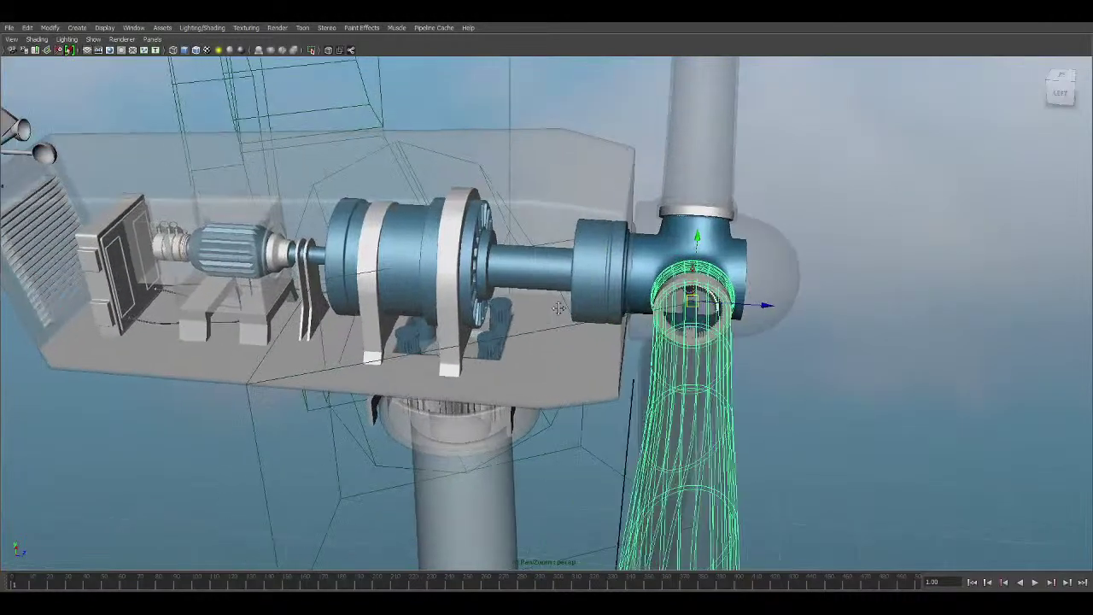
right_click_drag(535, 307, 615, 312, "alt")
middle_click_drag(479, 313, 618, 324, "alt")
right_click_drag(479, 342, 533, 363, "alt")
scroll(531, 363, "down", 5)
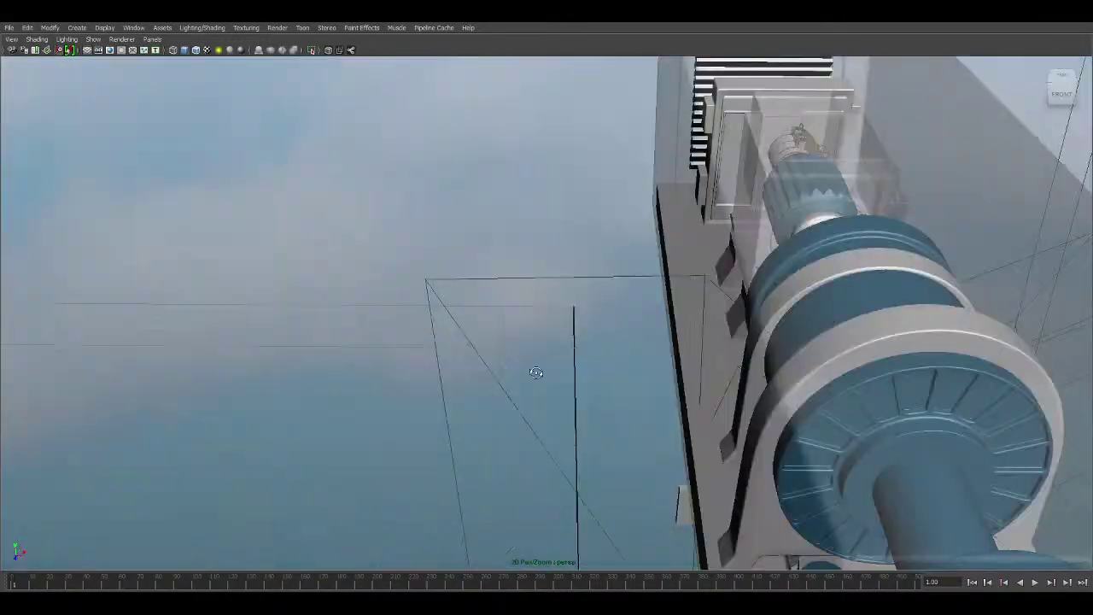
left_click_drag(535, 376, 503, 312, "alt")
right_click_drag(527, 316, 435, 325, "alt")
left_click_drag(435, 325, 493, 309, "alt")
Inspect the main shaft and gearbox housing up close, in relation to the hub and yaw motors.
right_click_drag(457, 361, 658, 367, "alt")
left_click_drag(627, 354, 661, 374, "alt")
middle_click_drag(384, 322, 520, 288, "alt")
right_click_drag(519, 287, 561, 322, "alt")
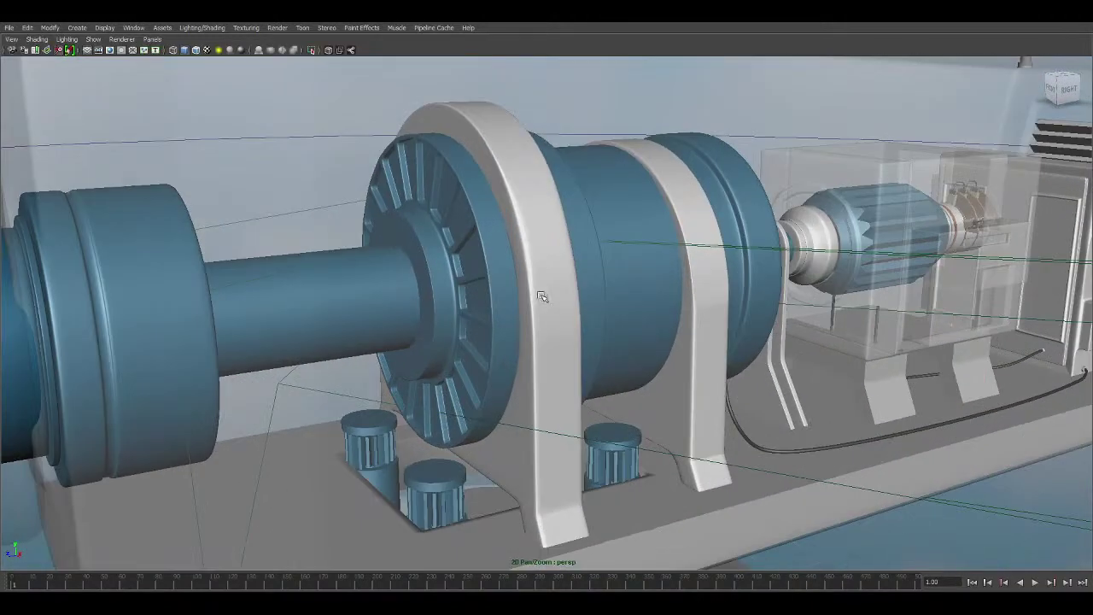
middle_click_drag(555, 256, 576, 334, "alt")
right_click_drag(576, 334, 508, 363, "alt")
middle_click_drag(509, 363, 615, 313, "alt")
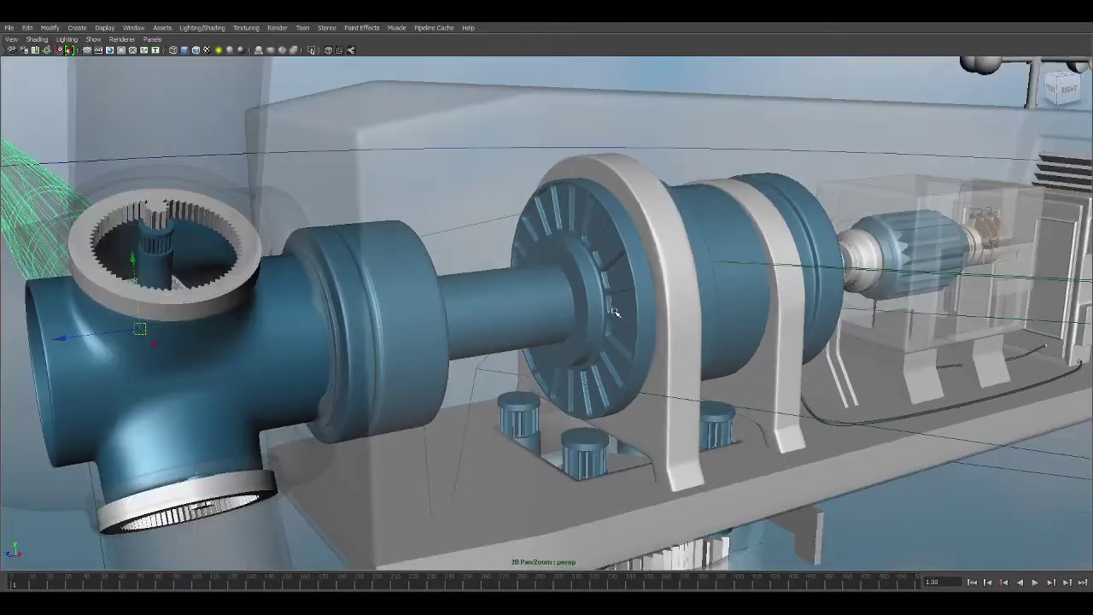
right_click_drag(613, 312, 540, 311, "alt")
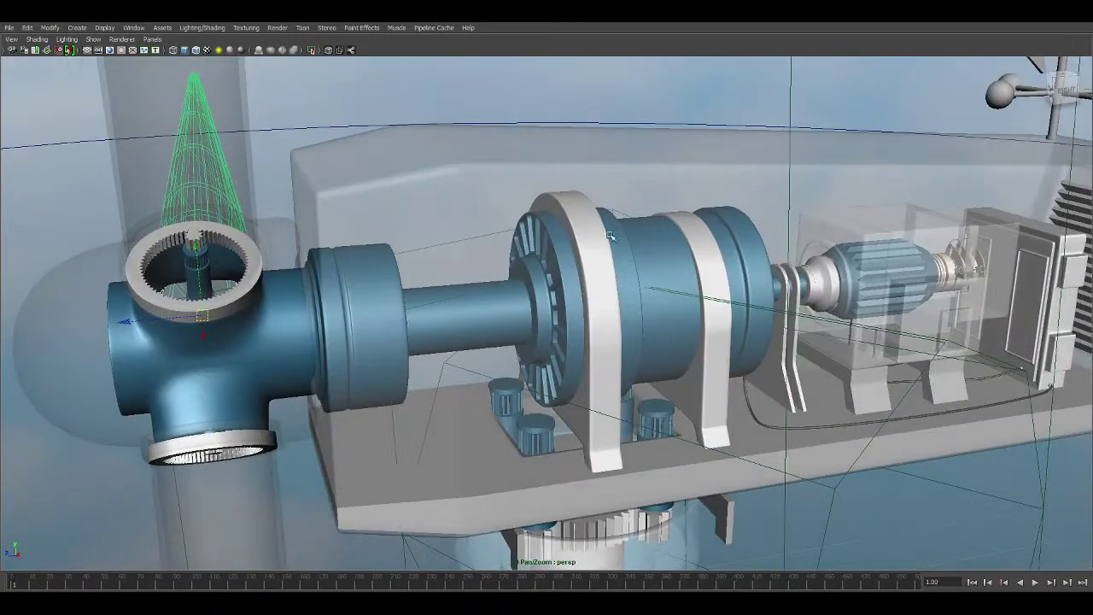
Select the nacelle shell and examine the gearbox housing, its two supports and the generator inside it.
right_click_drag(683, 280, 530, 267)
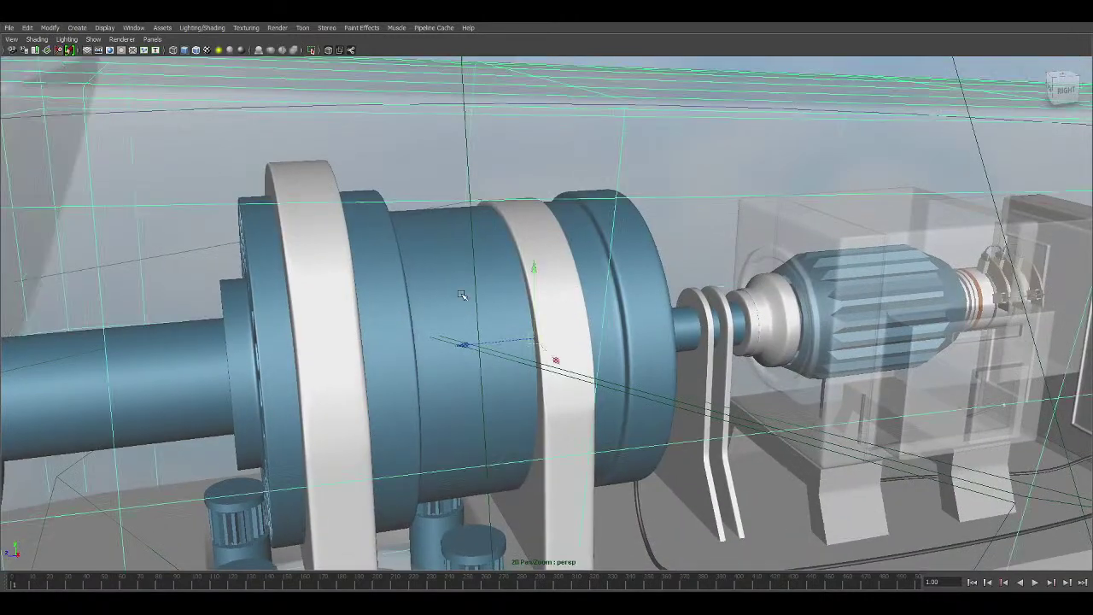
right_click_drag(406, 276, 556, 316)
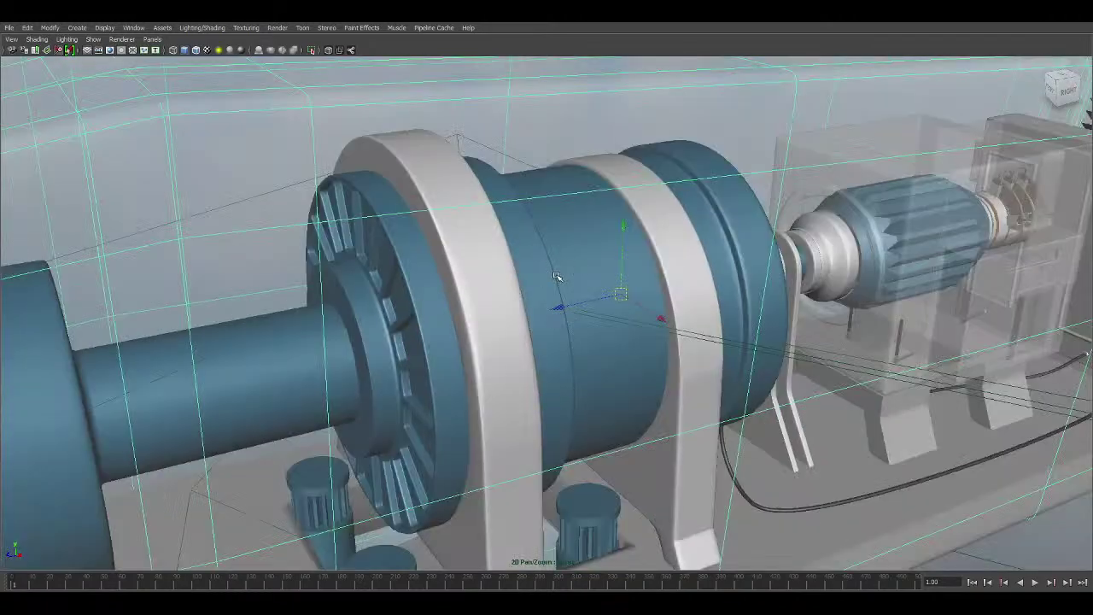
right_click_drag(551, 261, 705, 225)
middle_click_drag(726, 248, 568, 271)
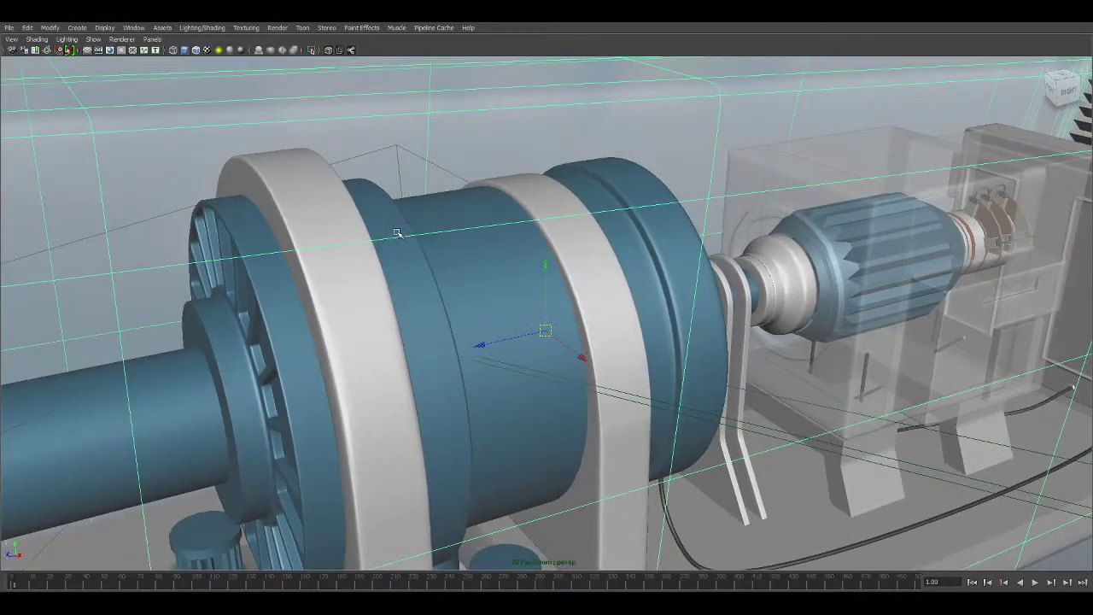
Select the main shaft, gearbox housing and supports together without the nacelle shell, and clear the selection.
left_click_drag(519, 382, 503, 367)
scroll(573, 295, "down", 3)
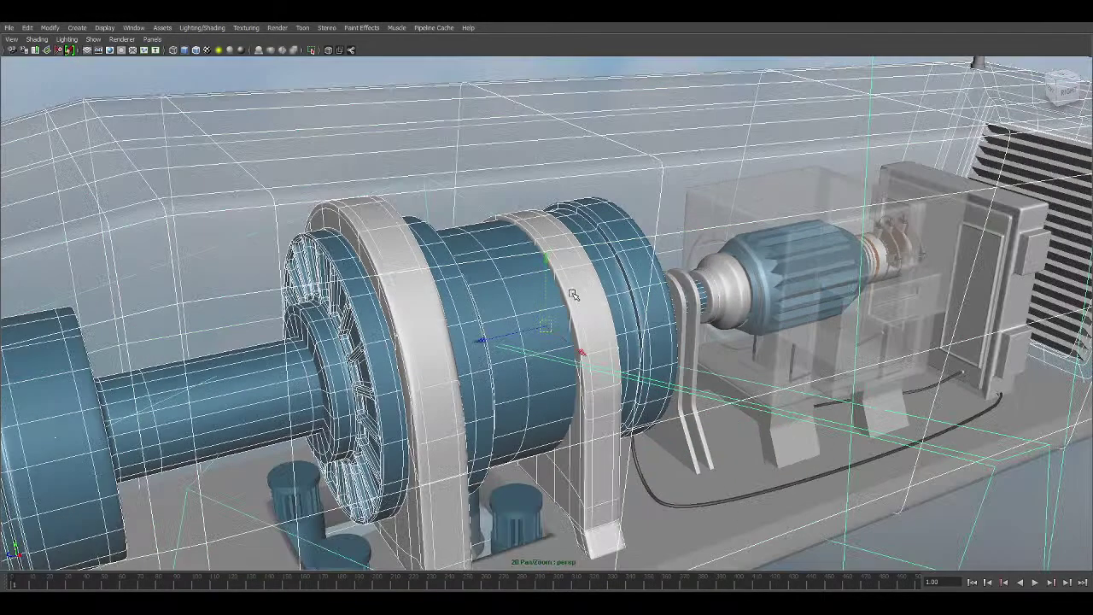
left_click(341, 92, "shift")
middle_click_drag(779, 342, 793, 253)
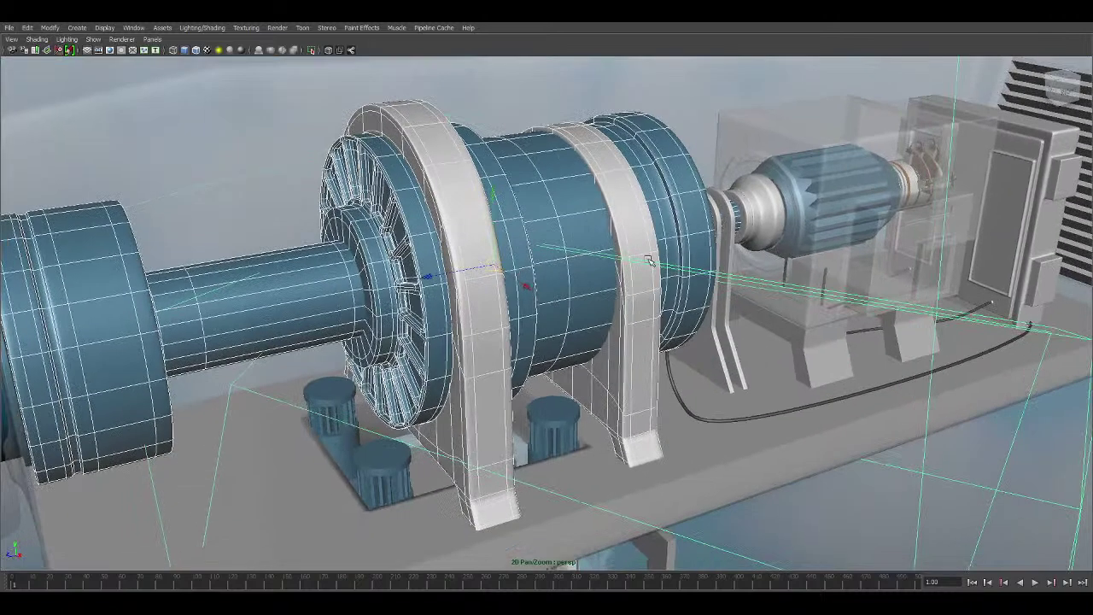
left_click(196, 297)
left_click(236, 268, "shift")
scroll(325, 215, "down", 5)
left_click(442, 115)
scroll(447, 217, "up", 3)
middle_click_drag(484, 255, 447, 293, "alt")
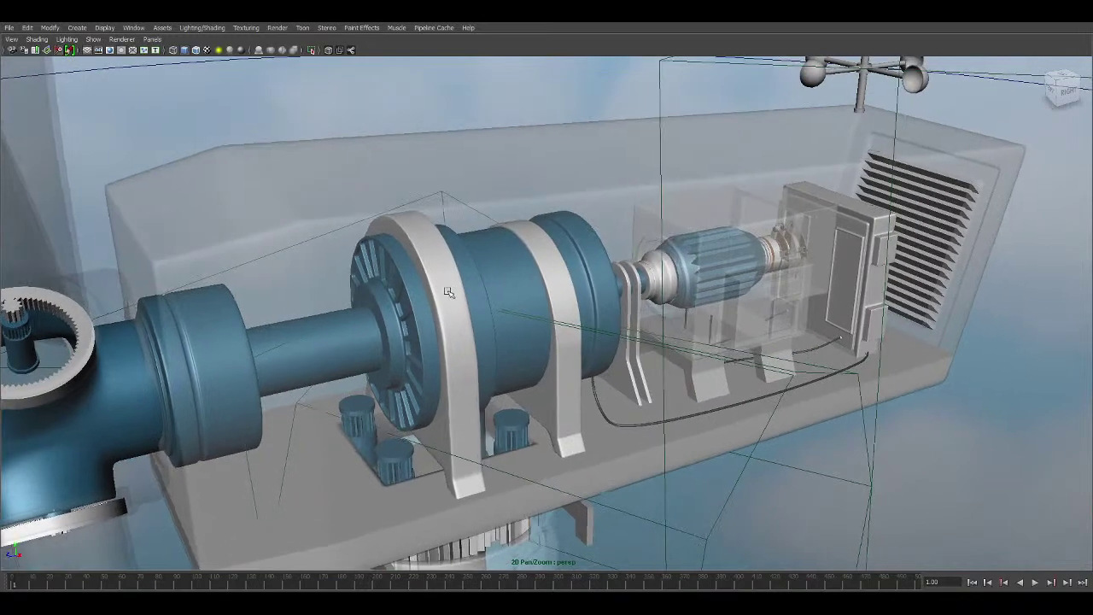
Select the transparent nacelle shell and hide it to expose the drivetrain.
left_click(450, 173)
scroll(597, 195, "down", 3)
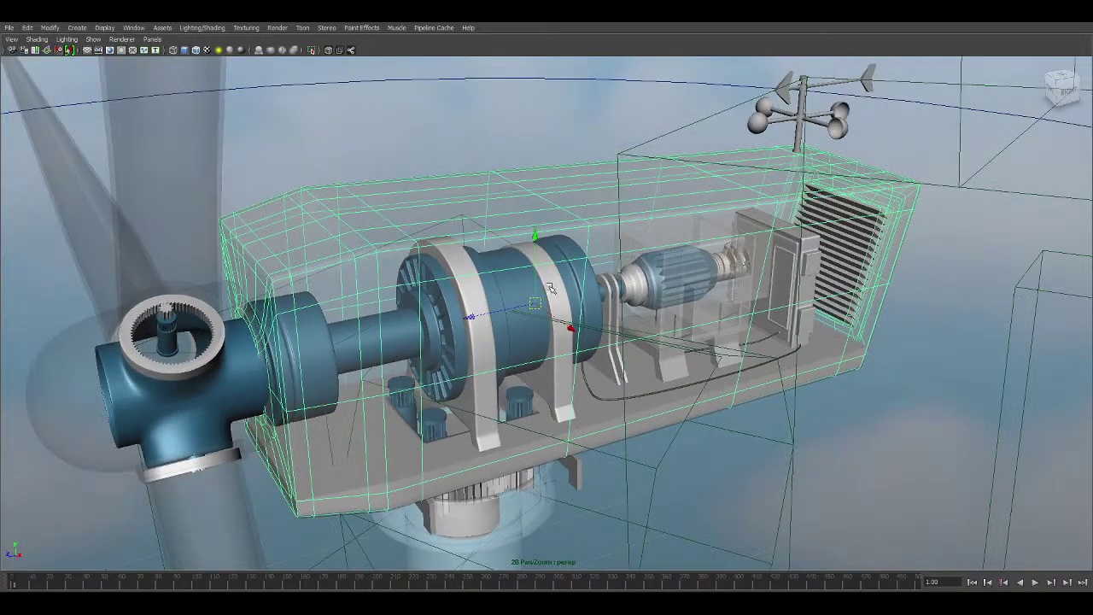
left_click_drag(585, 340, 807, 497)
scroll(475, 231, "up", 5)
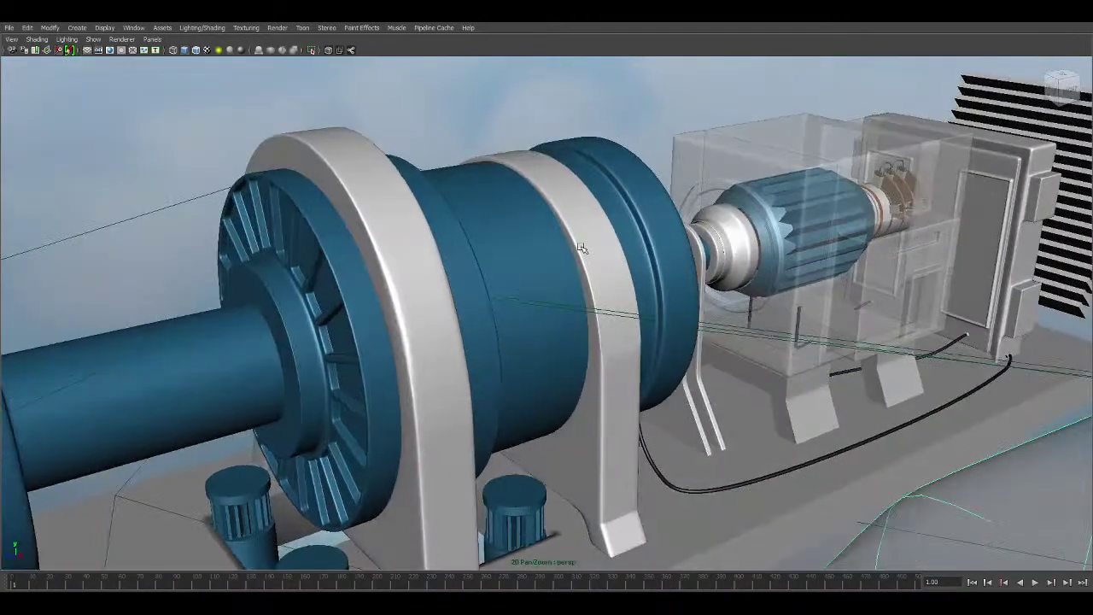
Select the gearbox housing and inspect it up close, from the ribbed front flange to the generator side.
left_click(581, 248)
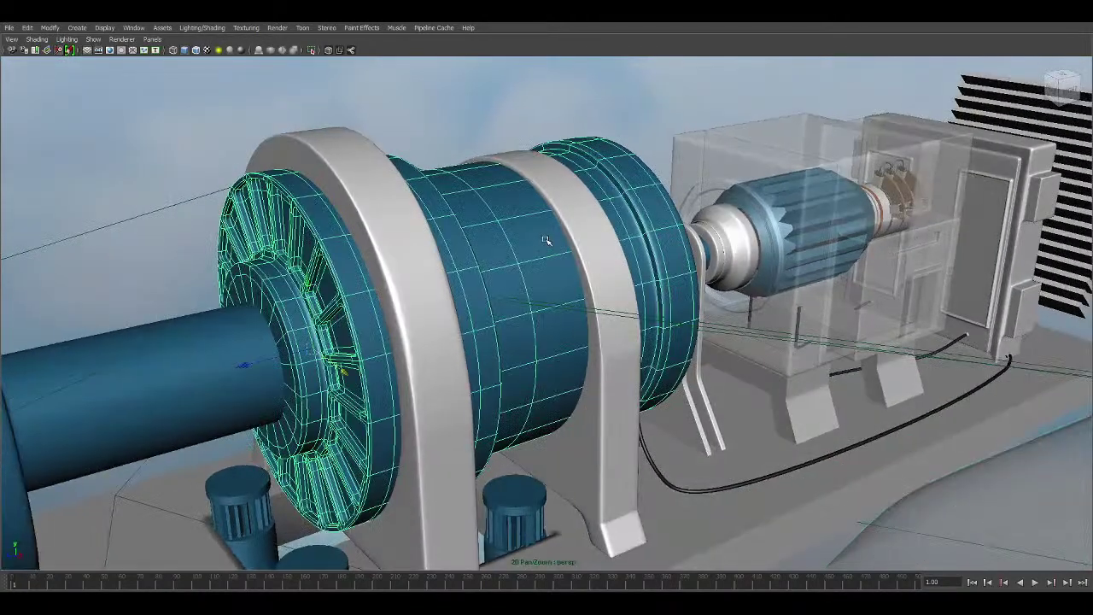
scroll(518, 276, "up", 5)
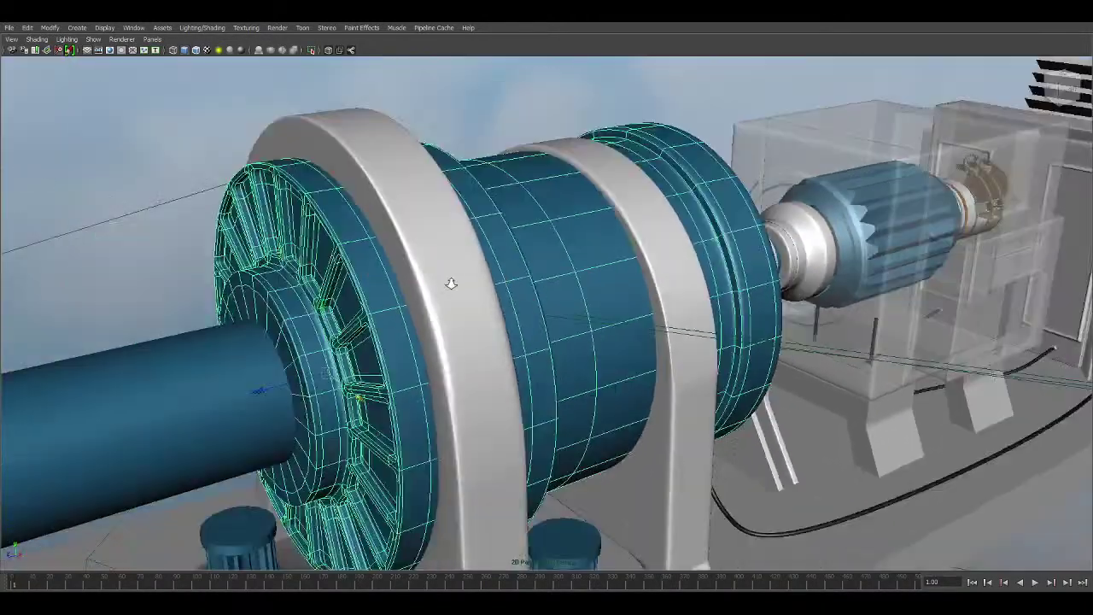
scroll(451, 283, "down", 4)
middle_click_drag(795, 253, 600, 245, "alt")
scroll(601, 244, "down", 3)
scroll(601, 245, "up", 6)
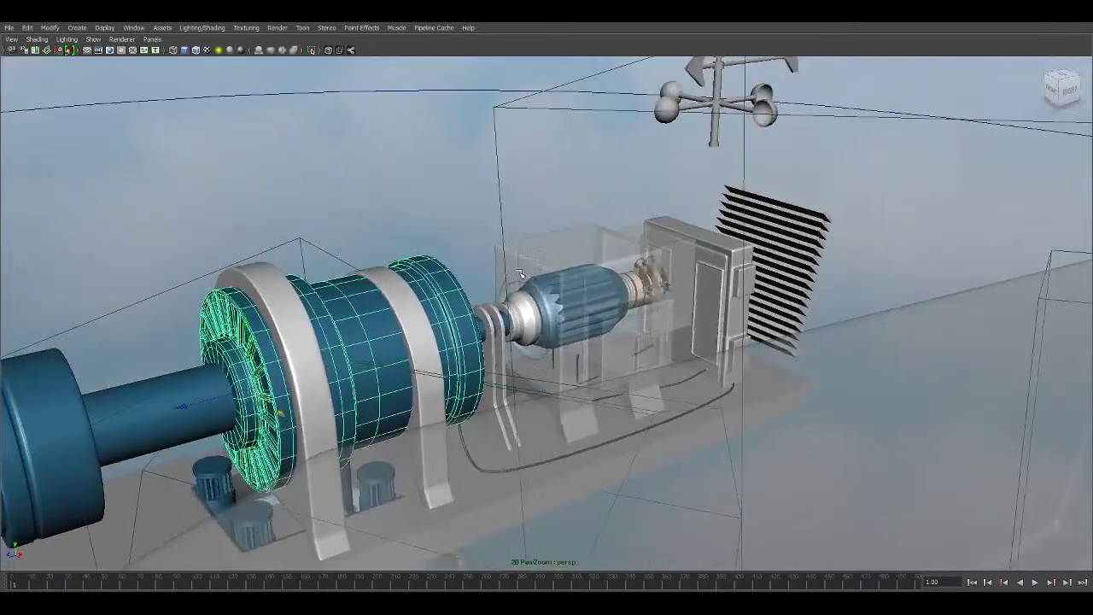
middle_click_drag(516, 283, 551, 300, "alt")
middle_click_drag(402, 215, 549, 166, "alt")
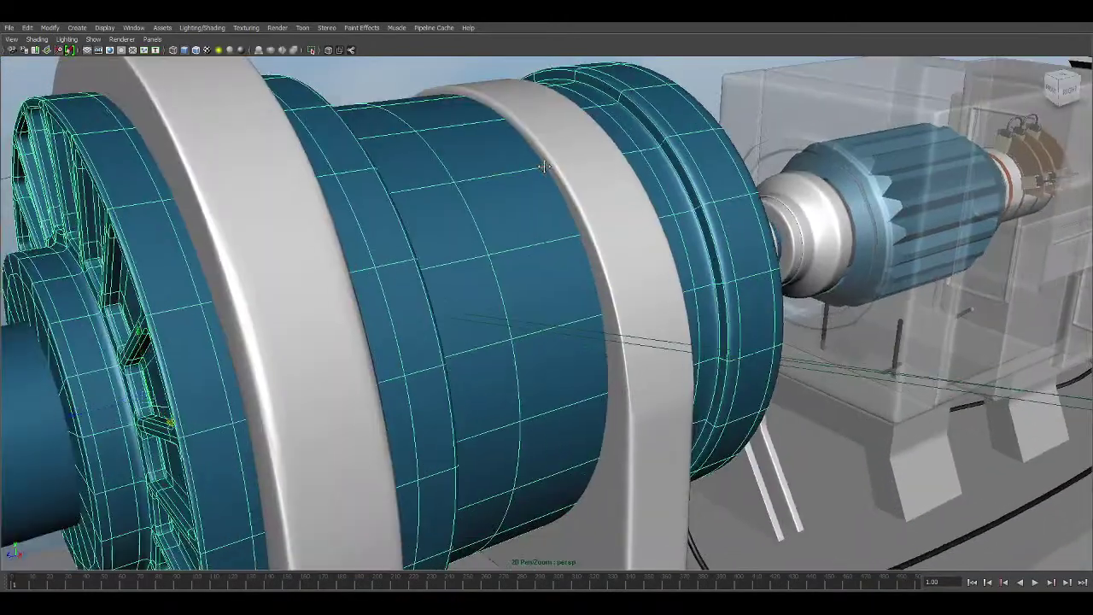
scroll(468, 213, "down", 5)
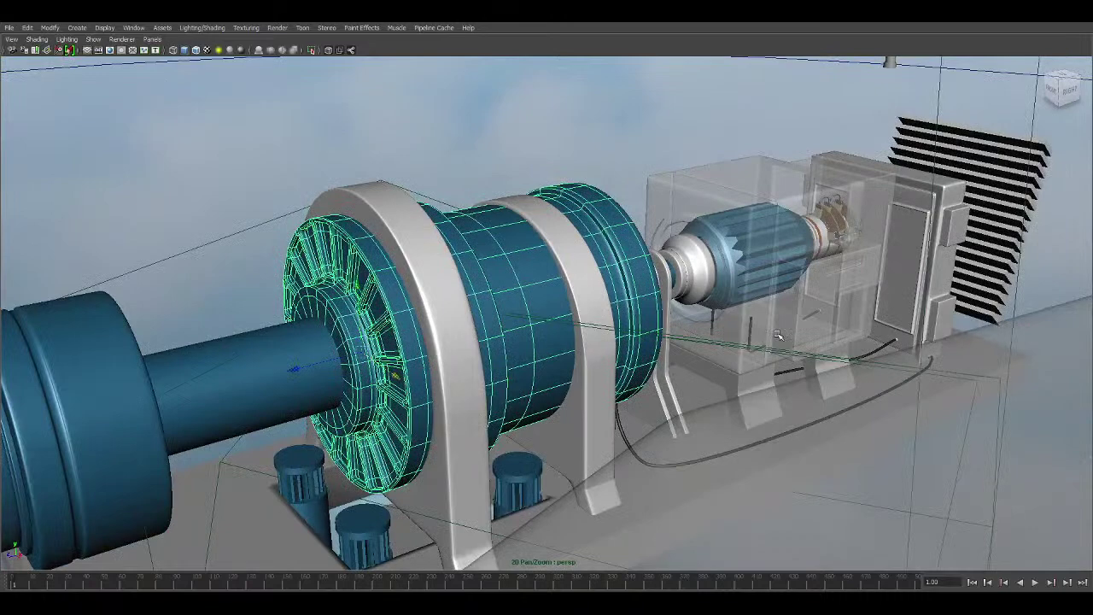
scroll(601, 290, "up", 5)
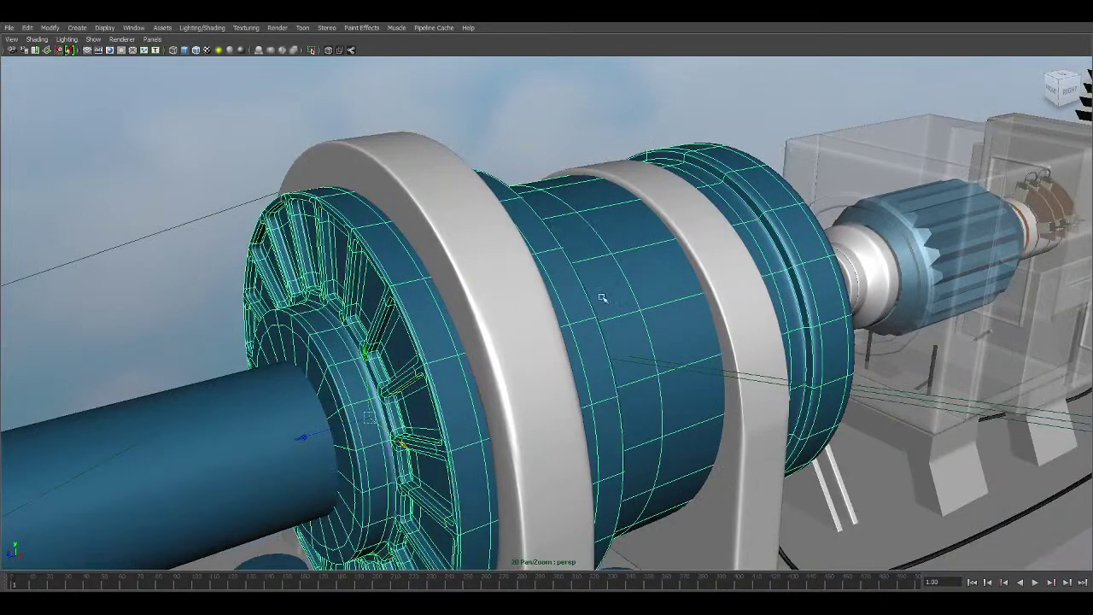
Examine the exposed drivetrain from above, from the hub along the shaft to the generator and cabinet.
scroll(637, 306, "down", 6)
left_click_drag(610, 317, 633, 322, "alt")
middle_click_drag(632, 322, 674, 237, "alt")
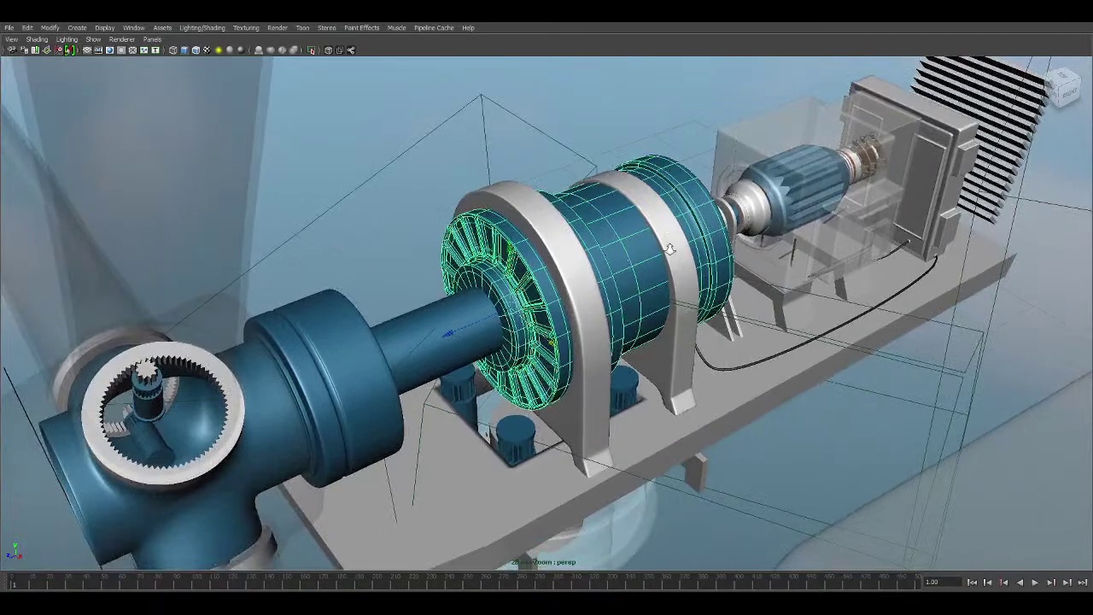
scroll(605, 293, "down", 3)
scroll(605, 292, "up", 3)
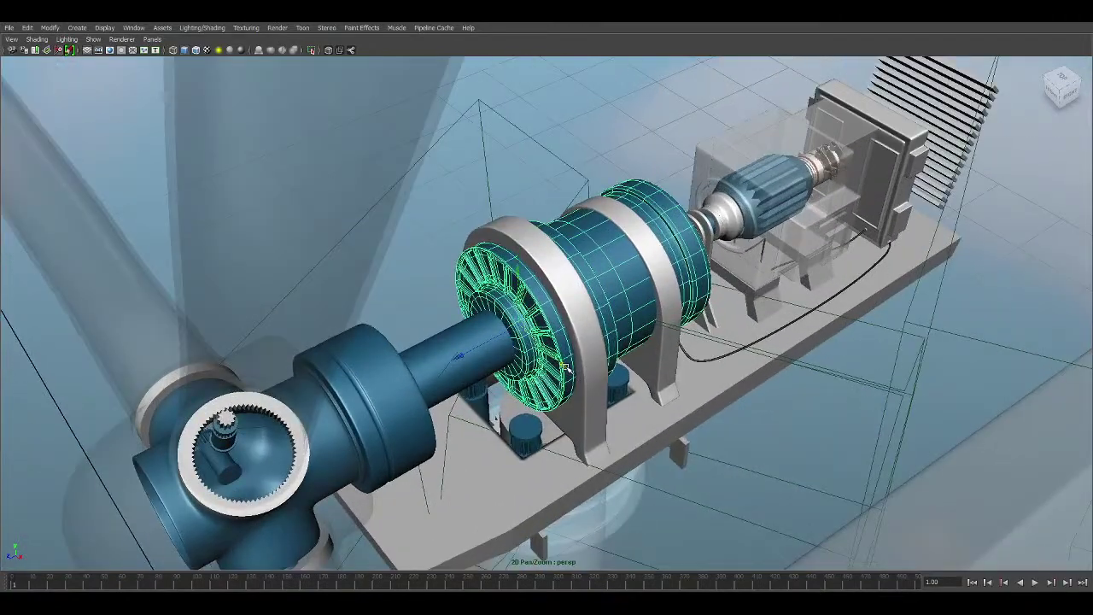